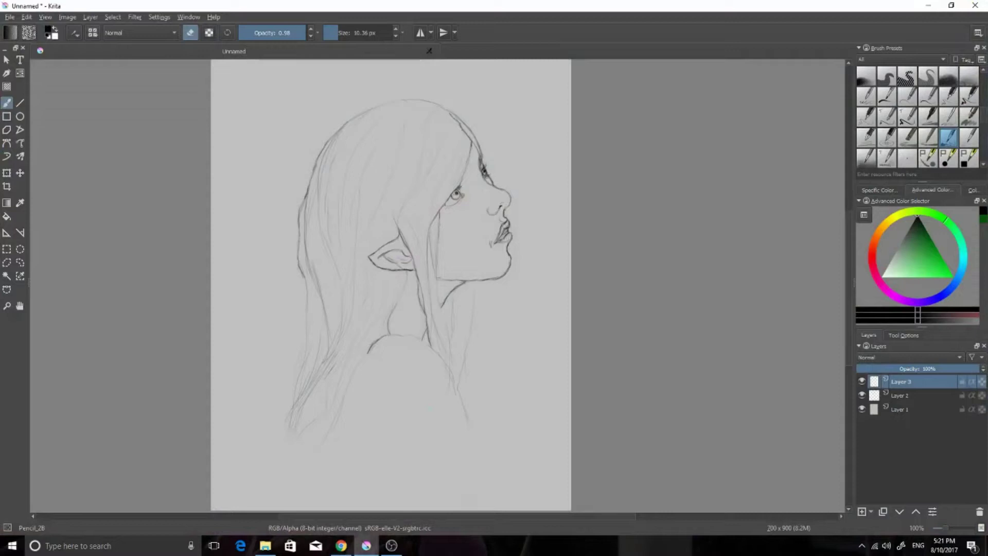
- Save the elf sketch as a Krita file named 'her sketch' and select the soft pressure airbrush
scroll(401, 283, "down", 2)
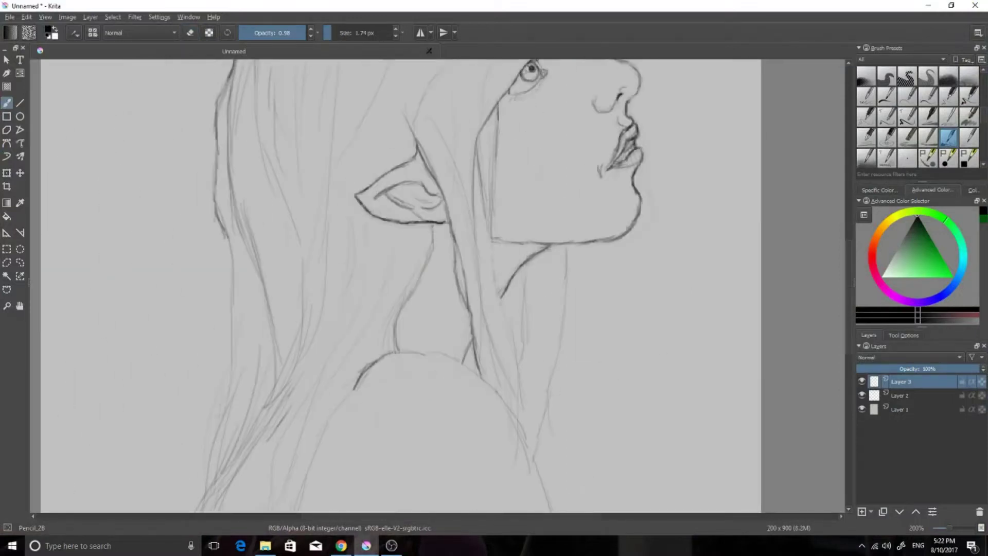
scroll(442, 313, "down", 1)
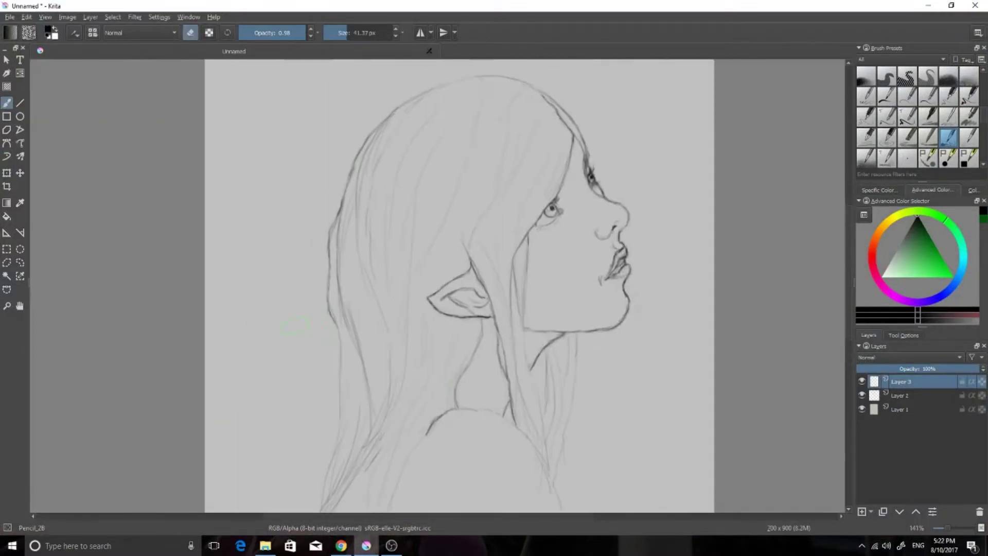
scroll(402, 284, "down", 1)
left_click(9, 17)
left_click(28, 77)
type("sketch")
key("Return")
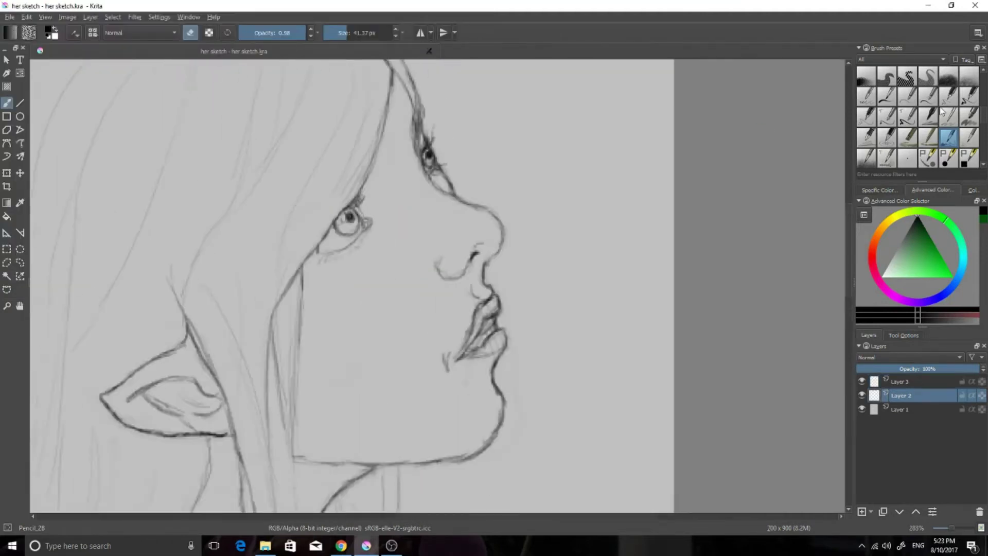
left_click(928, 75)
scroll(463, 257, "down", 1)
- Airbrush soft grey shading over the cheek, face and neck edges
left_click_drag(494, 231, 515, 273)
left_click_drag(489, 180, 515, 412)
key("ctrl+z")
left_click(897, 251)
left_click_drag(494, 129, 489, 278)
mouse_move(566, 206)
left_mouse_down()
mouse_move(503, 236)
mouse_move(566, 227)
left_mouse_up()
left_click_drag(335, 334, 309, 412)
scroll(463, 258, "down", 2)
- Darken the hair and the shadow under the ear and neck with dark grey strokes
mouse_move(391, 175)
left_mouse_down()
mouse_move(361, 220)
mouse_move(419, 195)
left_mouse_up()
scroll(419, 194, "up", 3)
scroll(441, 210, "down", 1)
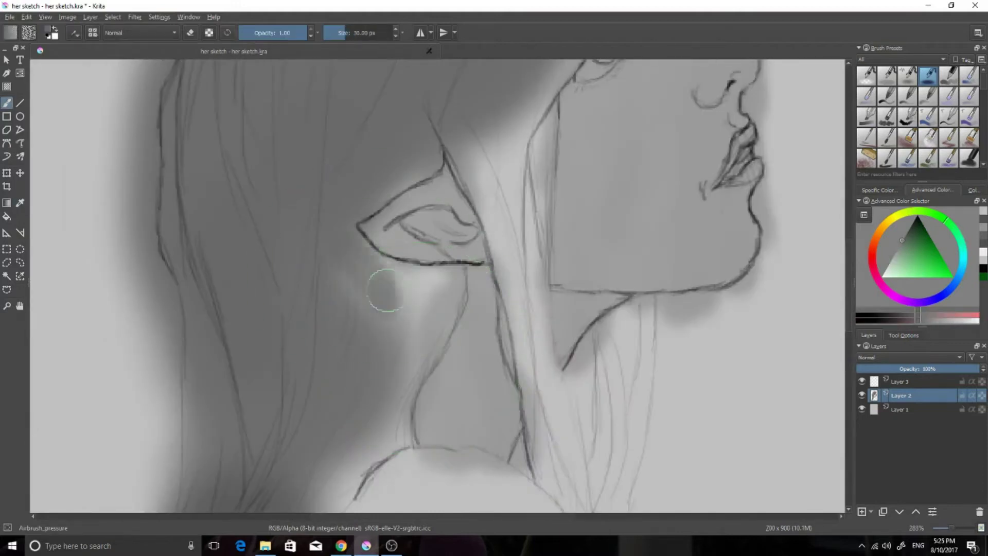
left_click_drag(385, 290, 364, 269)
mouse_move(448, 182)
left_mouse_down()
mouse_move(430, 206)
mouse_move(399, 446)
left_mouse_up()
scroll(399, 446, "down", 5)
mouse_move(508, 495)
left_mouse_down()
mouse_move(442, 326)
mouse_move(406, 375)
mouse_move(409, 397)
mouse_move(469, 457)
left_mouse_up()
- Block in and refine the right edge of the dark shoulder mass
scroll(441, 326, "down", 5)
scroll(411, 361, "up", 3)
scroll(470, 456, "up", 3)
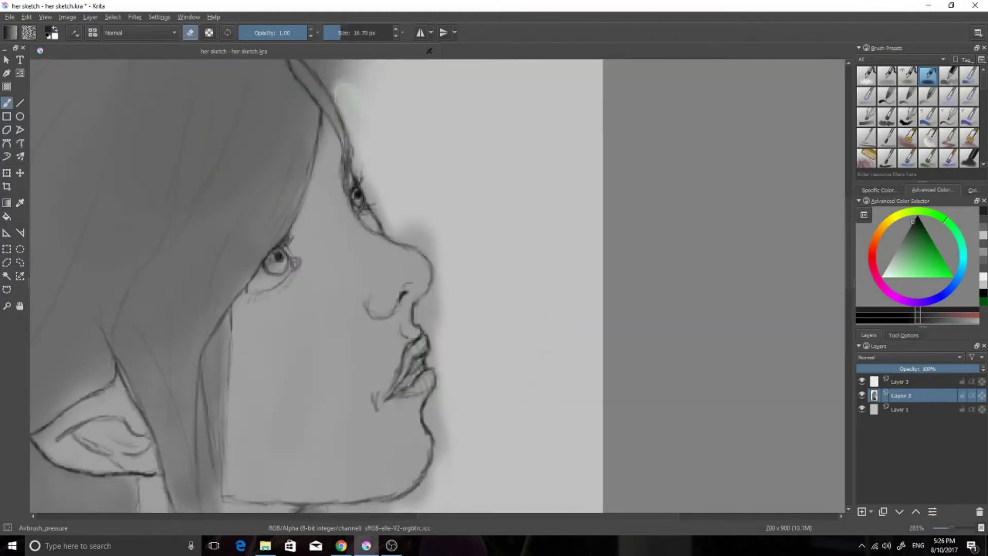
scroll(427, 296, "down", 1)
scroll(470, 242, "up", 2)
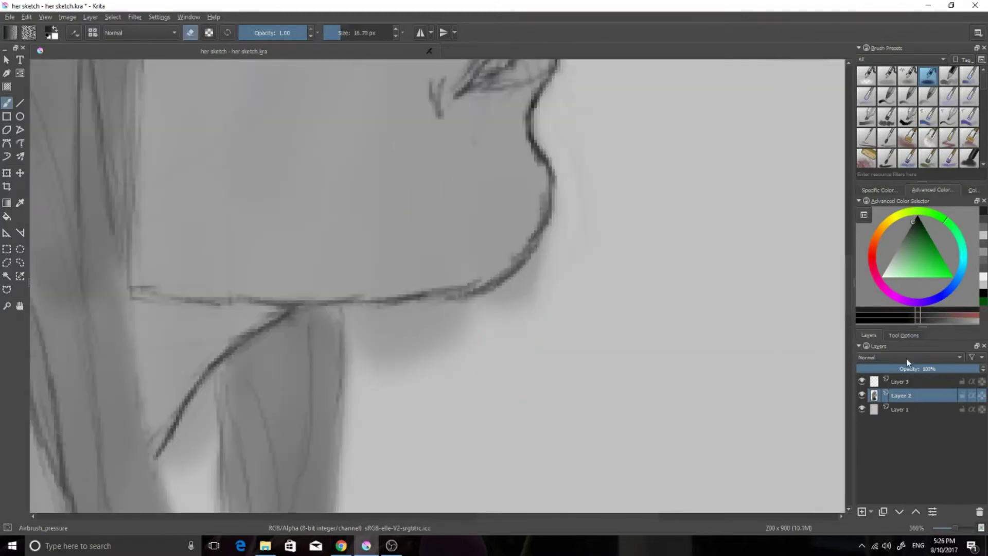
scroll(401, 206, "down", 1)
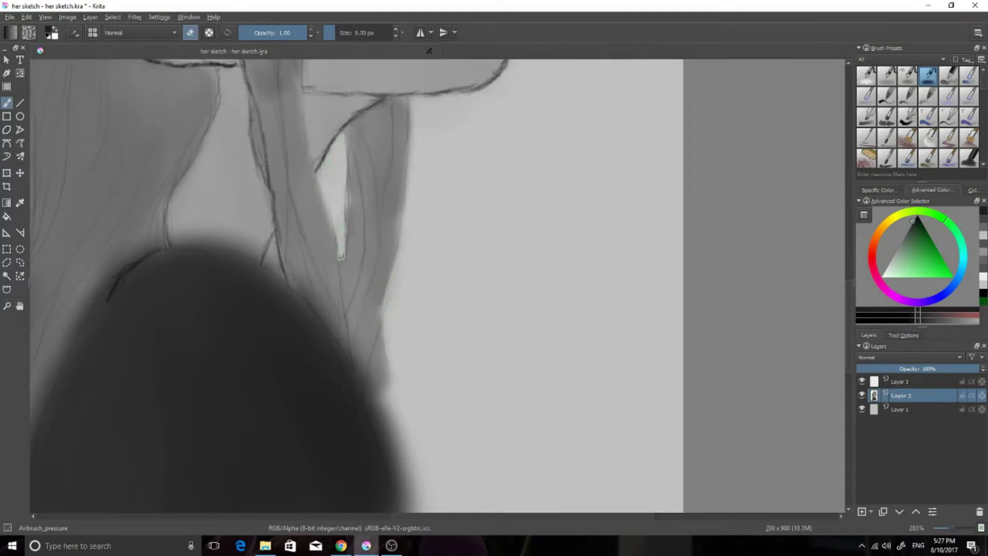
scroll(300, 306, "up", 3)
scroll(479, 358, "down", 3)
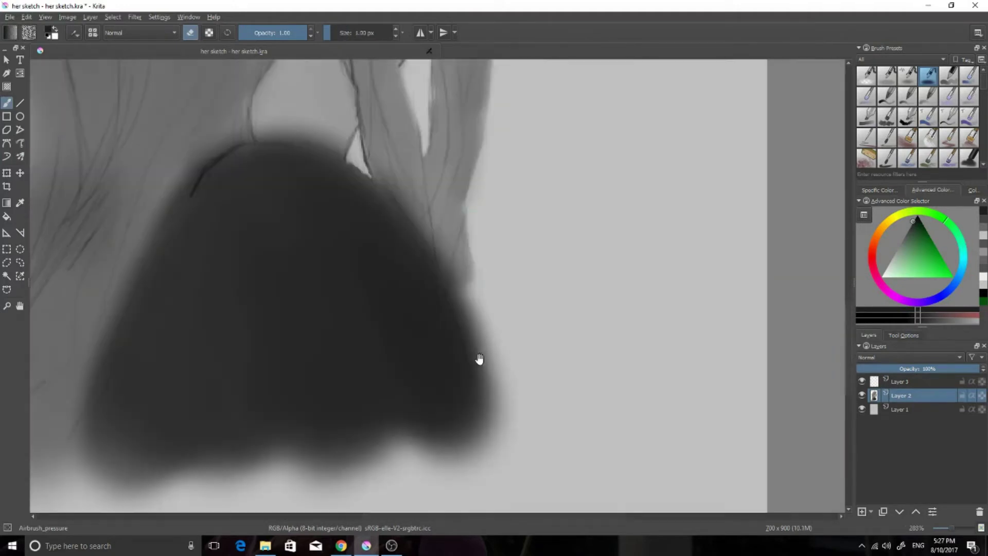
left_click_drag(453, 232, 479, 357)
left_click_drag(484, 319, 523, 383)
scroll(523, 385, "down", 2)
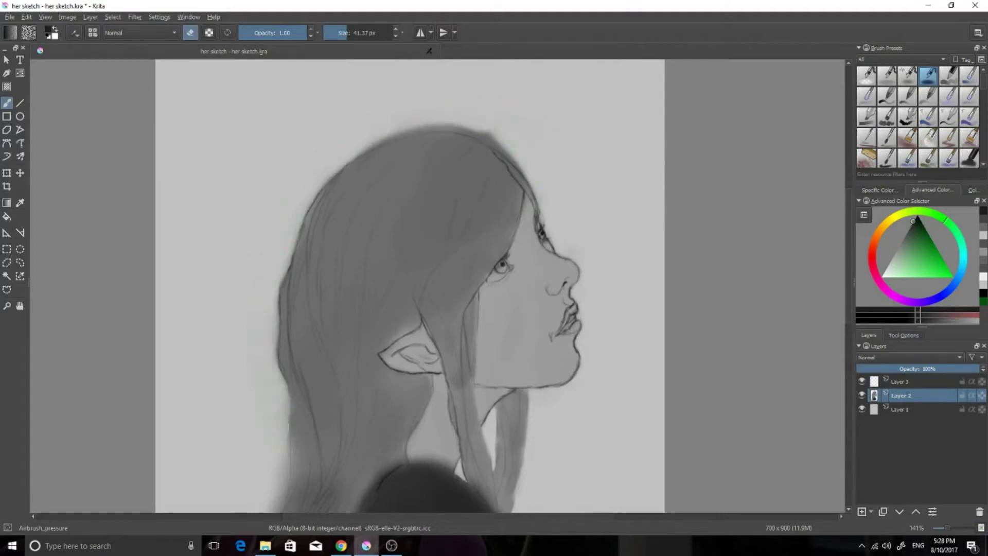
- Add light strokes between the hair strands and darken the strands near the neck
scroll(262, 319, "up", 3)
scroll(271, 360, "down", 2)
left_click_drag(271, 360, 158, 438)
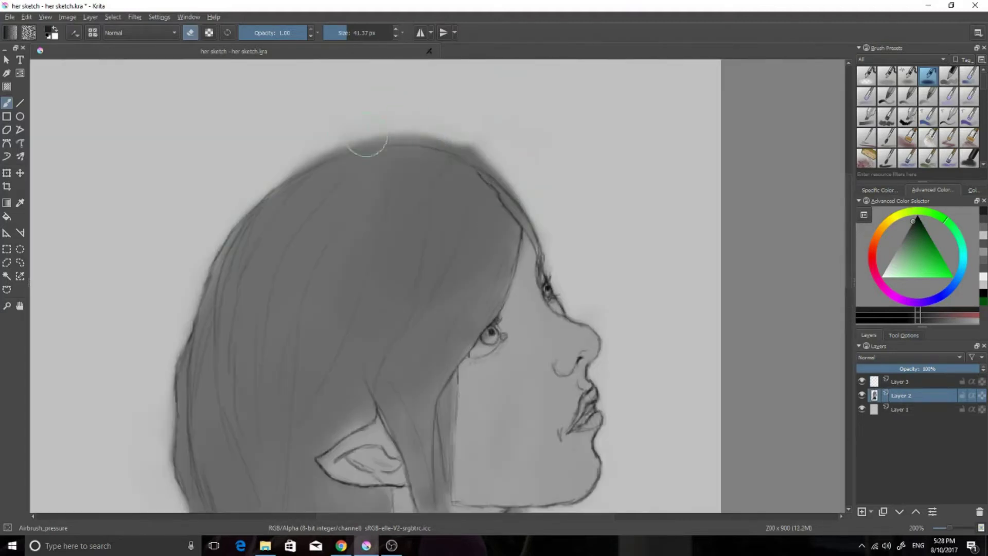
scroll(360, 361, "up", 3)
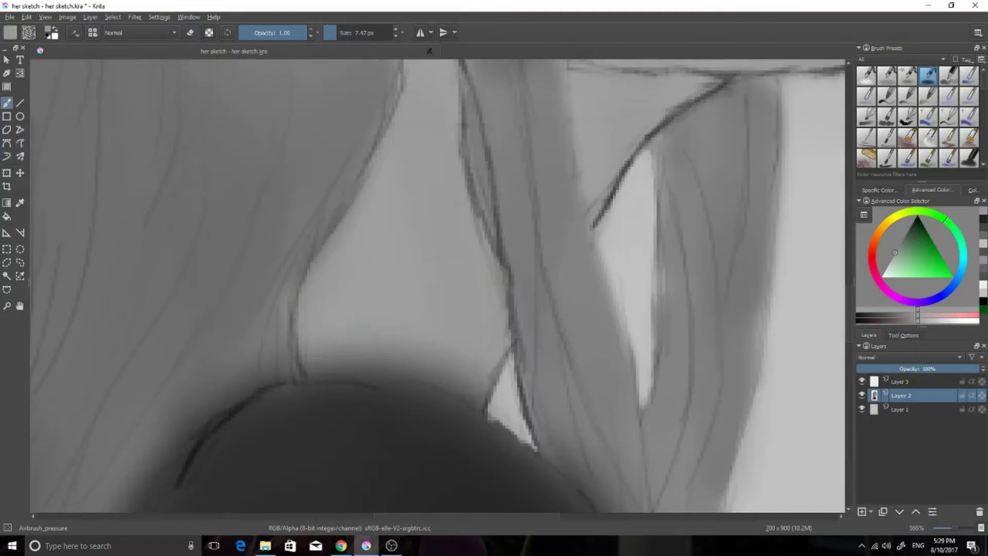
left_click_drag(309, 356, 479, 391)
left_click_drag(340, 217, 372, 252)
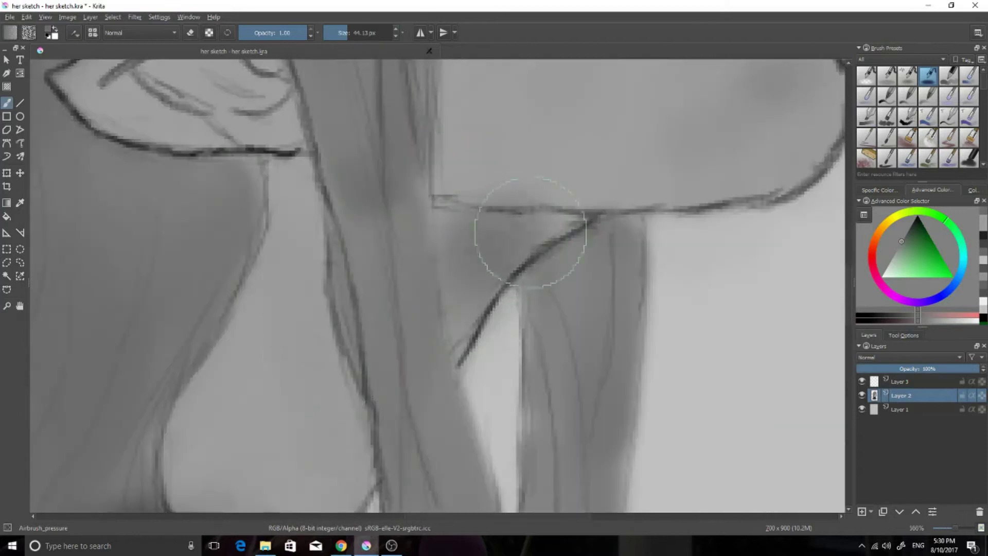
left_click_drag(231, 438, 285, 229)
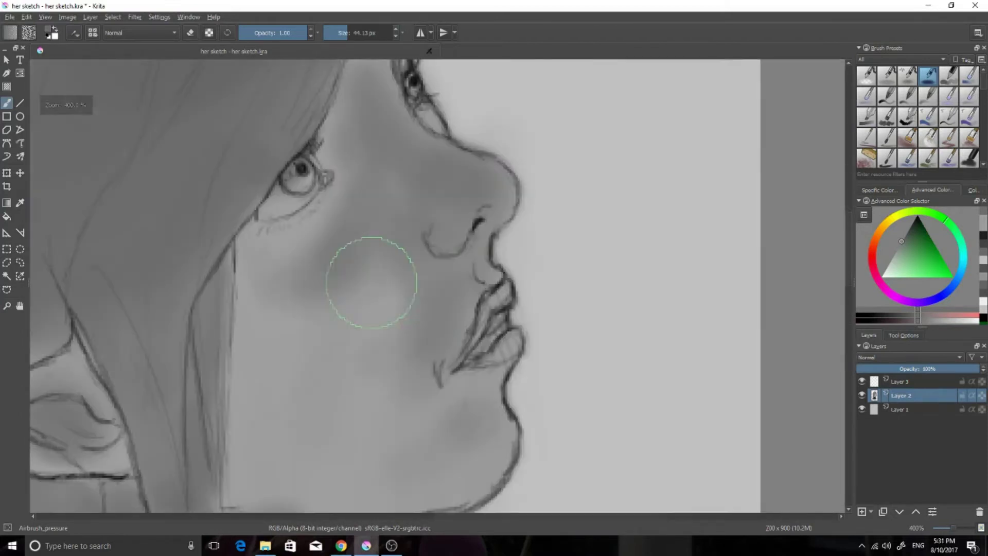
key("slash")
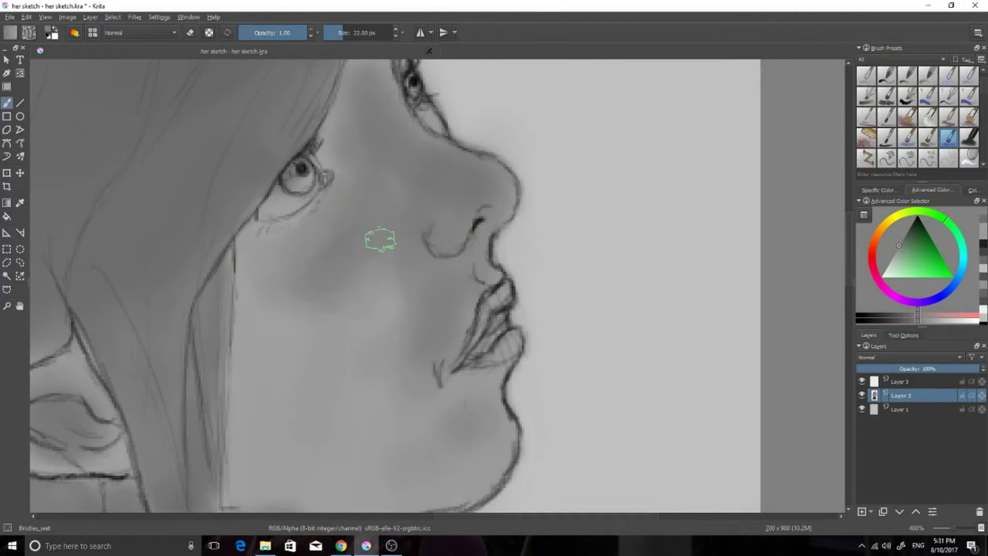
- Frame the lower face while toggling between the colour-mixing bristle brush and soft airbrush
key("slash")
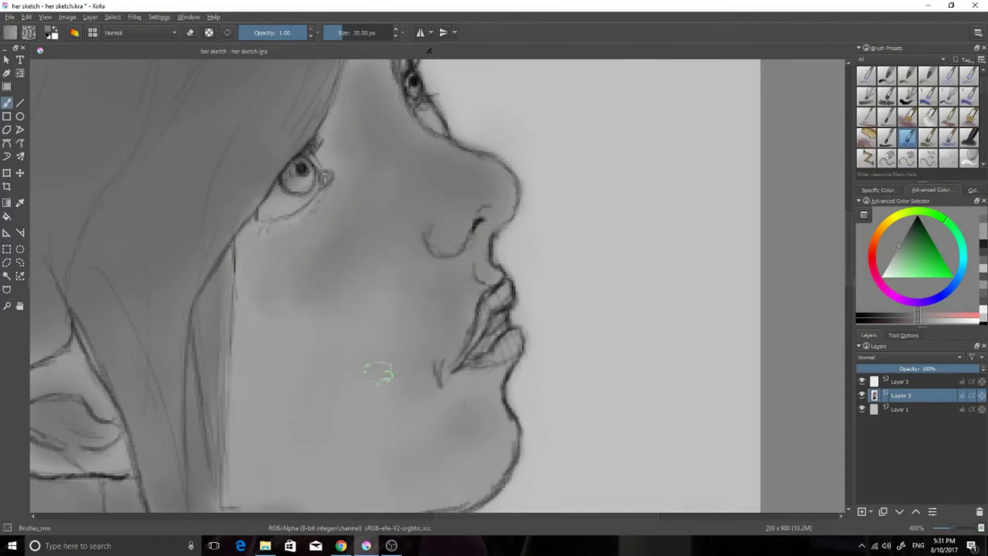
left_click_drag(379, 371, 209, 161)
scroll(343, 298, "down", 4)
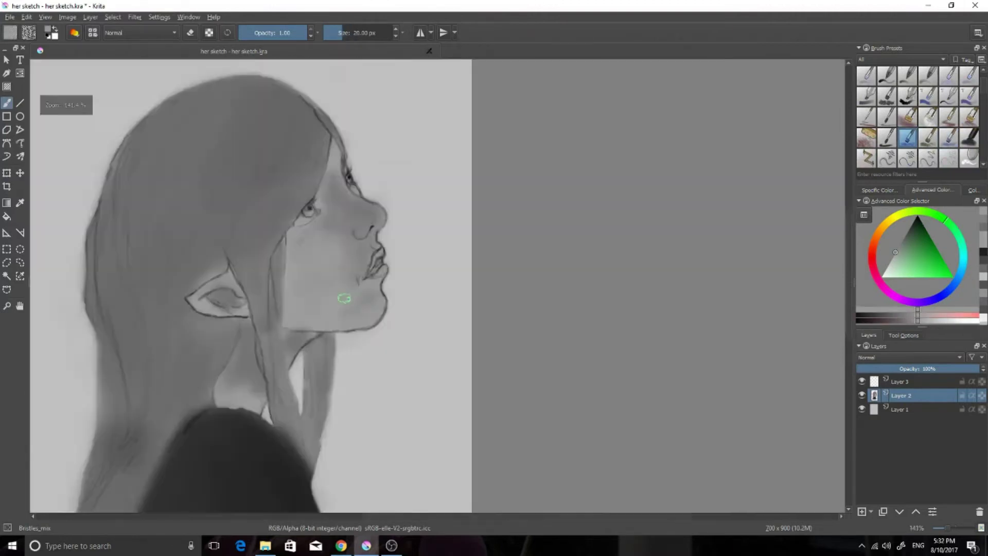
scroll(326, 126, "up", 6)
scroll(341, 180, "down", 1)
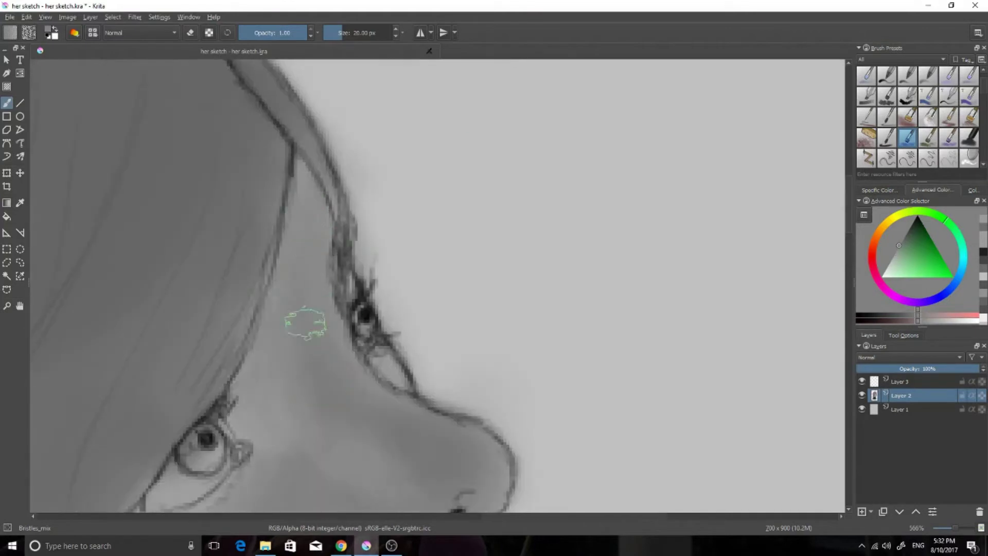
scroll(331, 218, "down", 1)
scroll(346, 360, "up", 3)
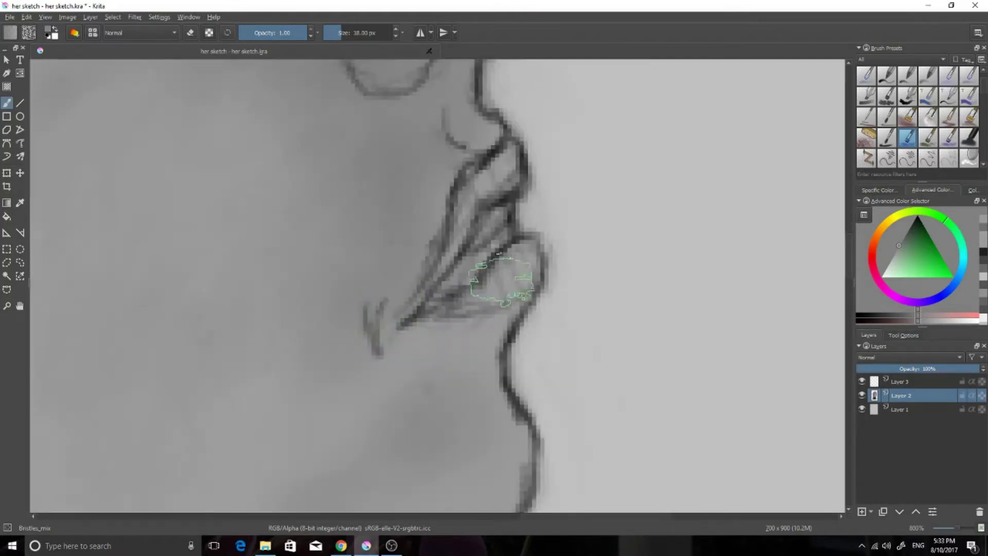
scroll(347, 323, "down", 2)
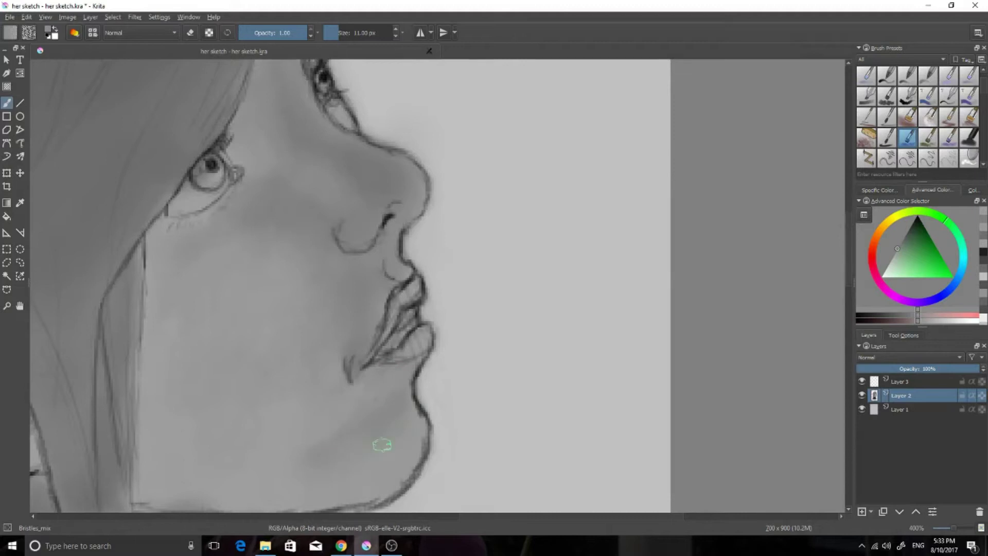
scroll(401, 381, "up", 2)
key("/")
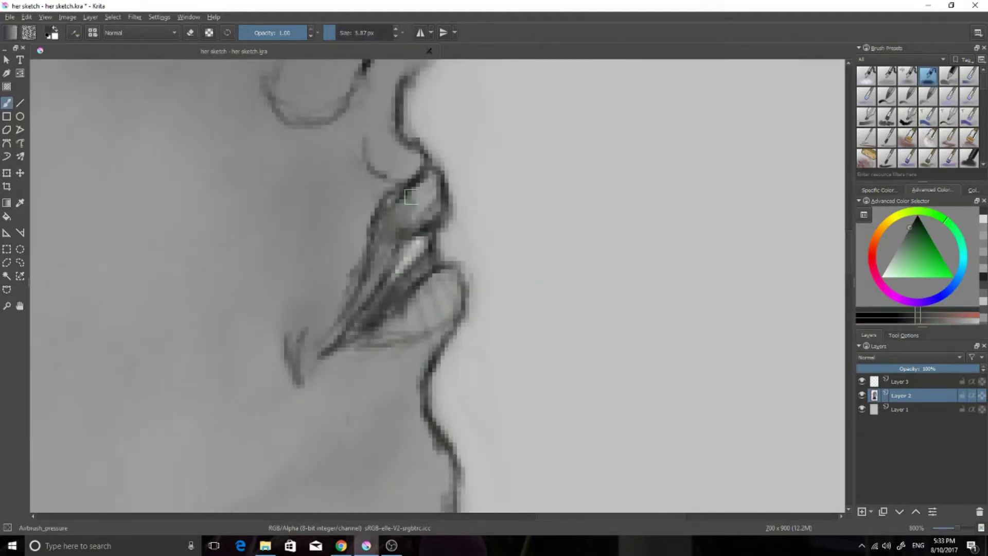
scroll(396, 297, "down", 2)
scroll(315, 359, "up", 1)
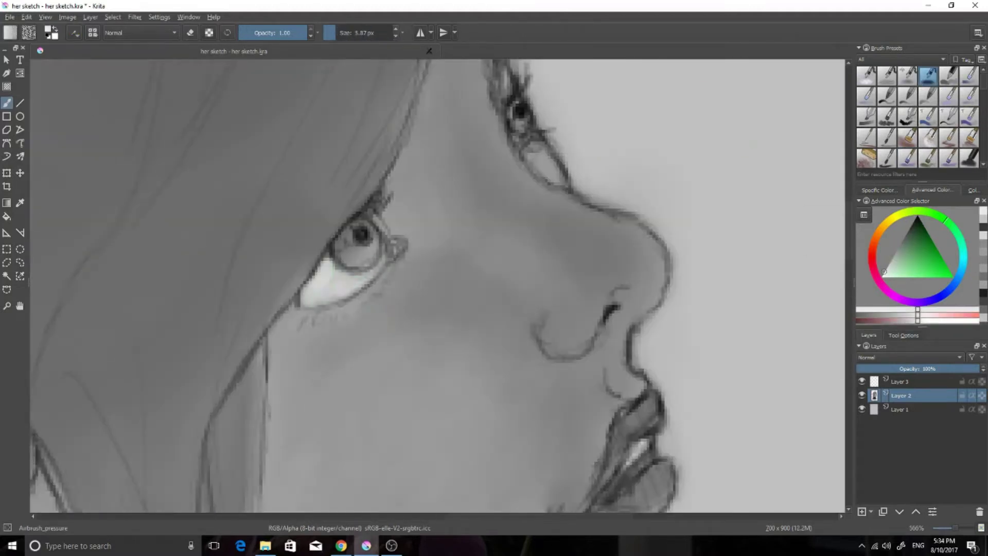
scroll(288, 376, "down", 2)
scroll(263, 394, "down", 1)
scroll(363, 337, "up", 1)
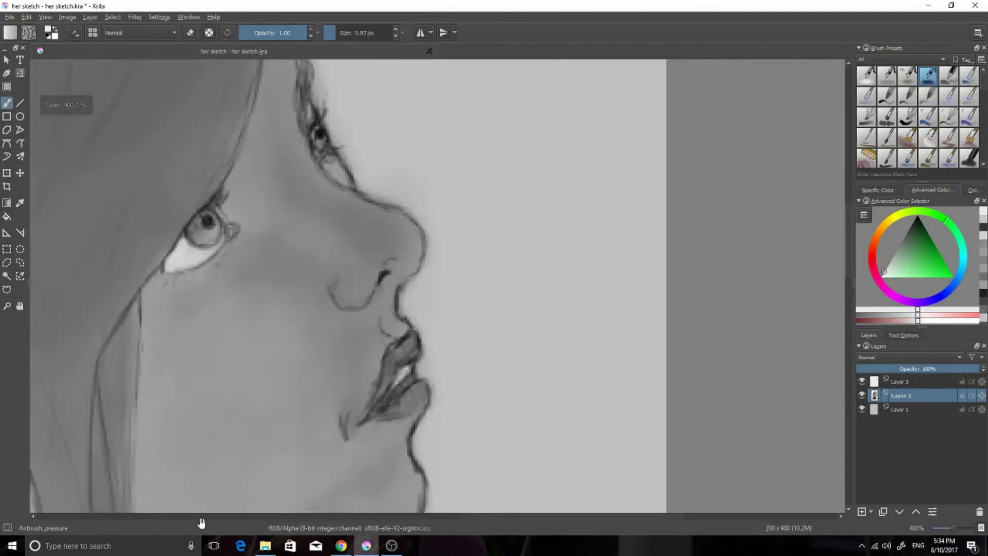
scroll(363, 338, "up", 1)
- With the mixing bristle brush, pick nearby greys and blend a light patch into the cheek
key("/")
left_click(190, 386, "ctrl")
scroll(282, 450, "down", 4)
scroll(316, 217, "up", 4)
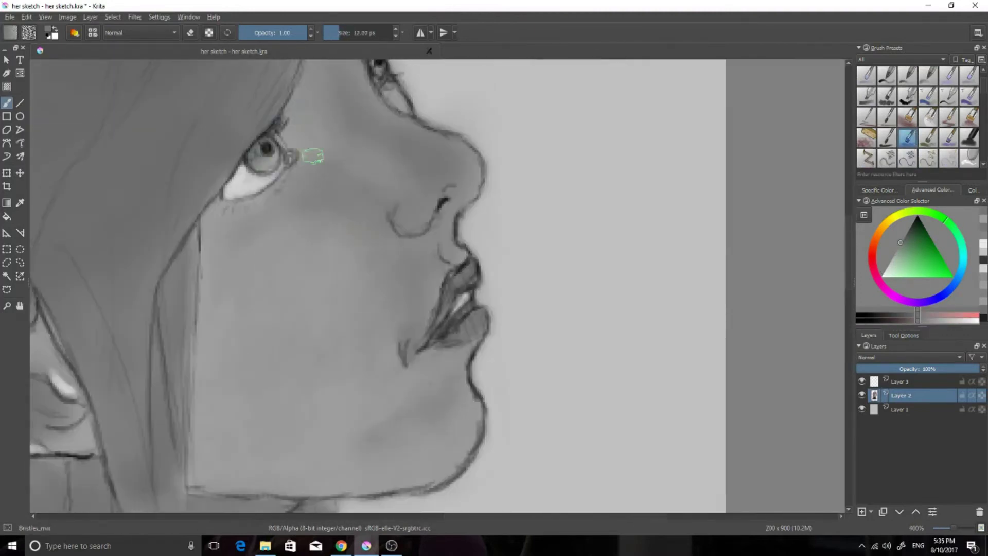
left_click_drag(329, 236, 376, 217)
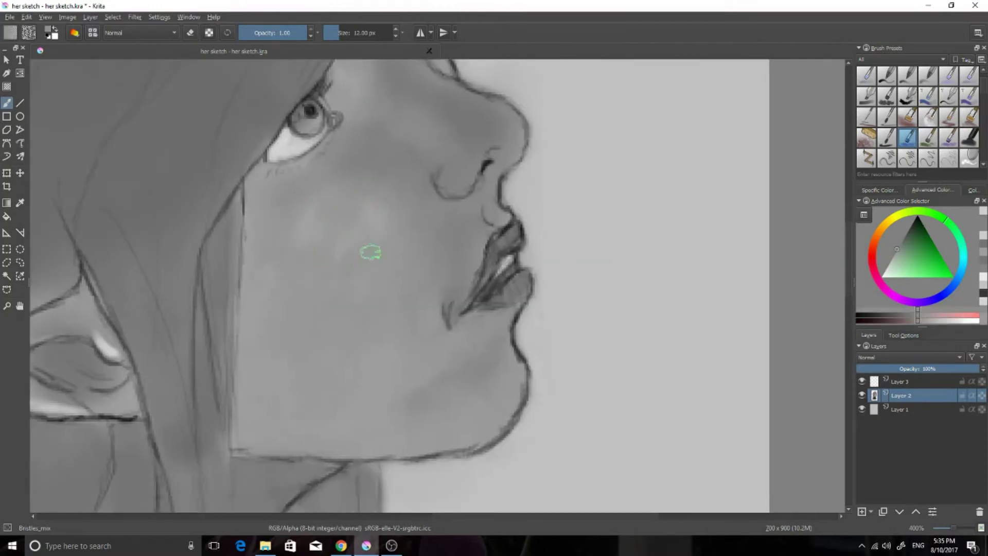
left_click(386, 214, "ctrl")
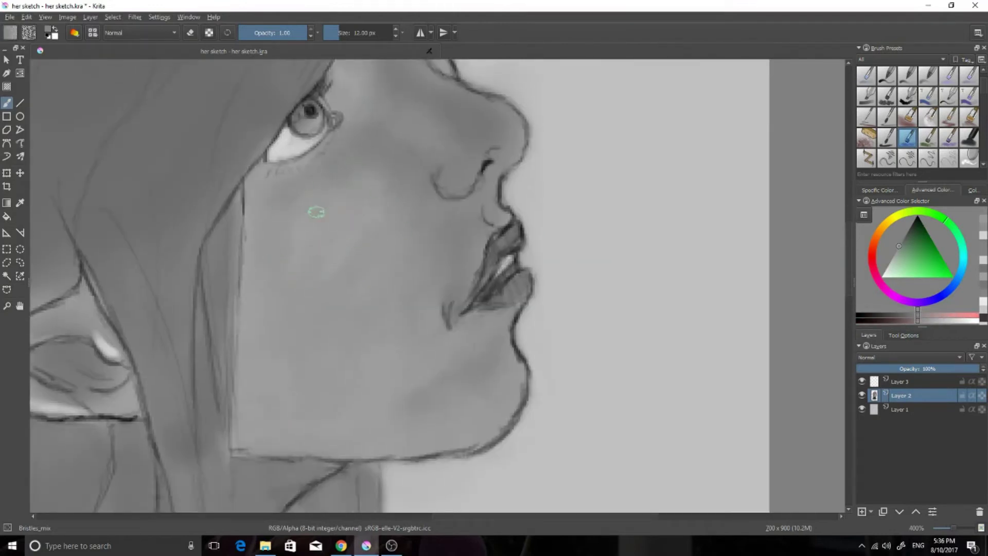
scroll(316, 213, "down", 4)
scroll(391, 235, "up", 4)
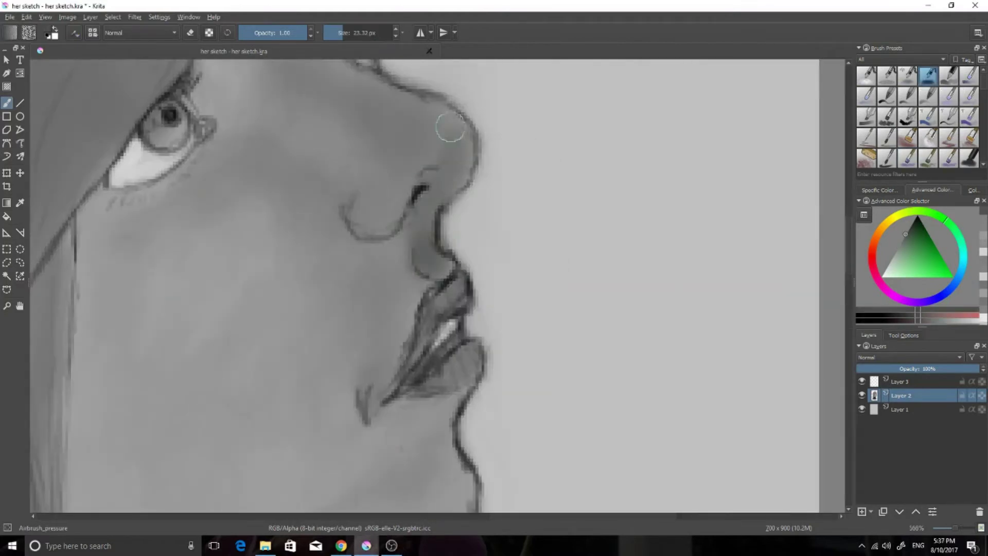
- Pick a new grey and airbrush darker iris and lashes into the eye
scroll(342, 264, "down", 2)
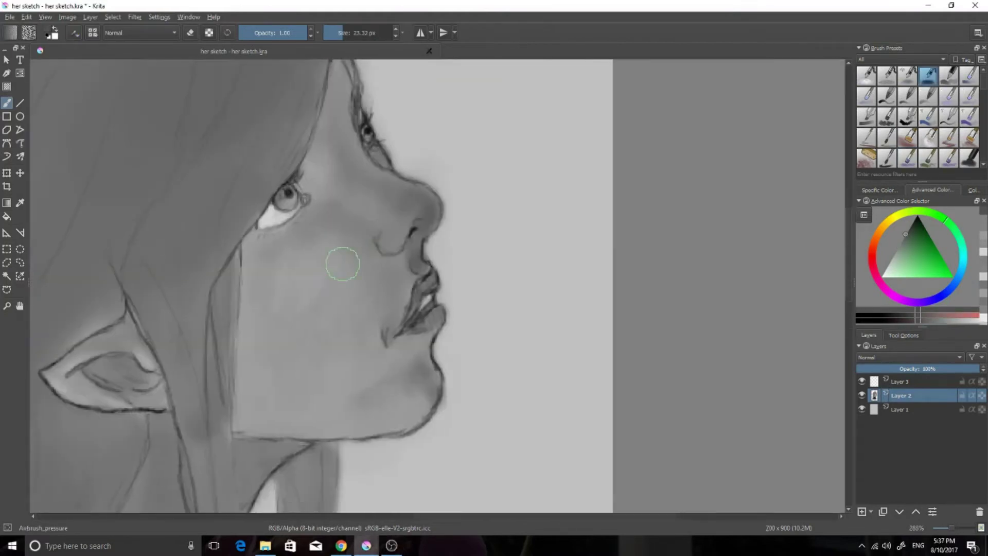
key("slash")
scroll(415, 236, "up", 3)
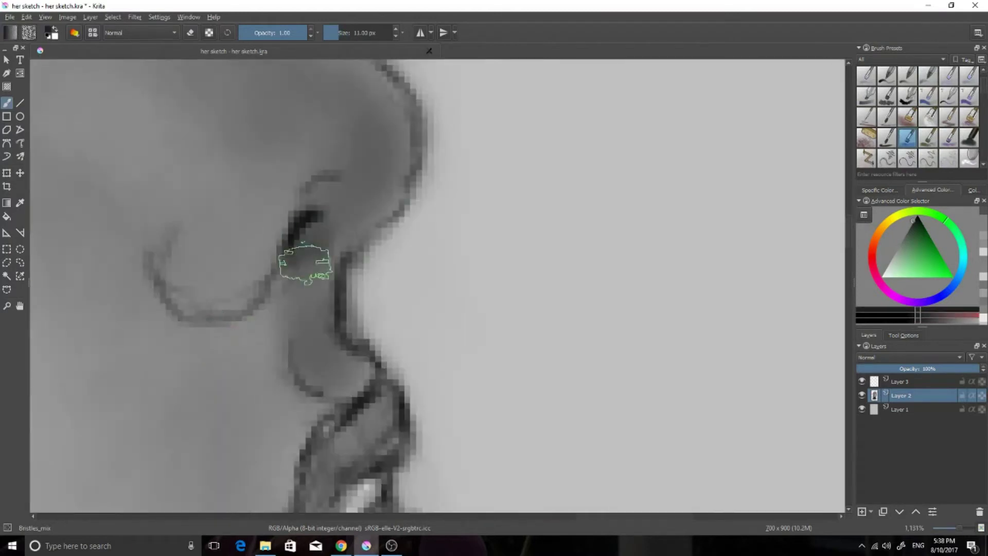
scroll(326, 249, "down", 2)
left_click(333, 327, "ctrl")
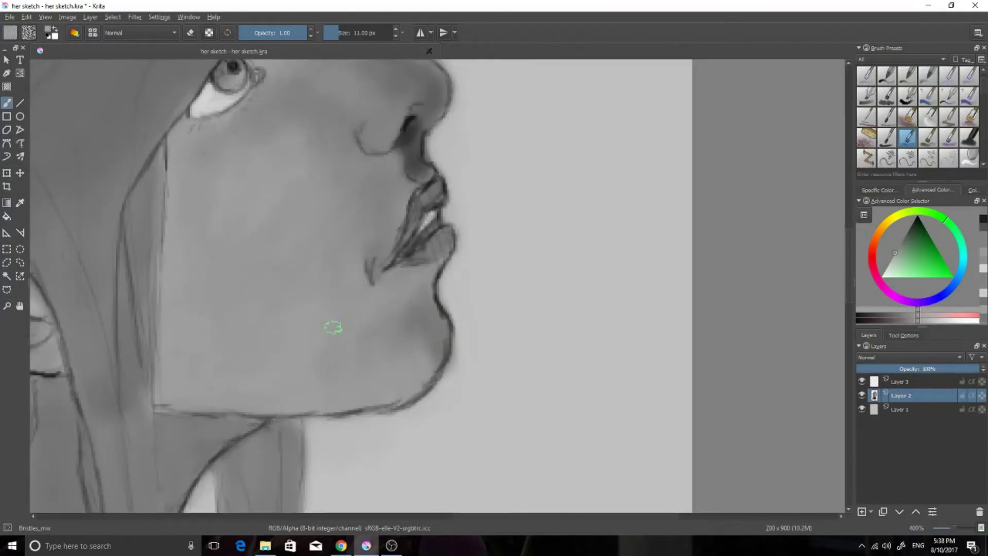
scroll(327, 258, "up", 1)
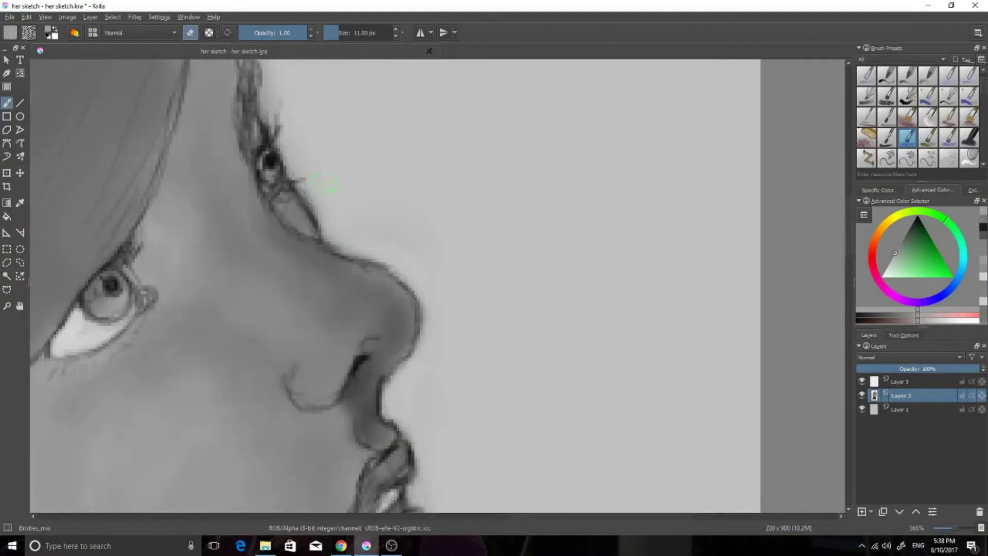
scroll(371, 327, "down", 2)
scroll(697, 380, "up", 3)
scroll(927, 85, "up", 1)
left_click(926, 85)
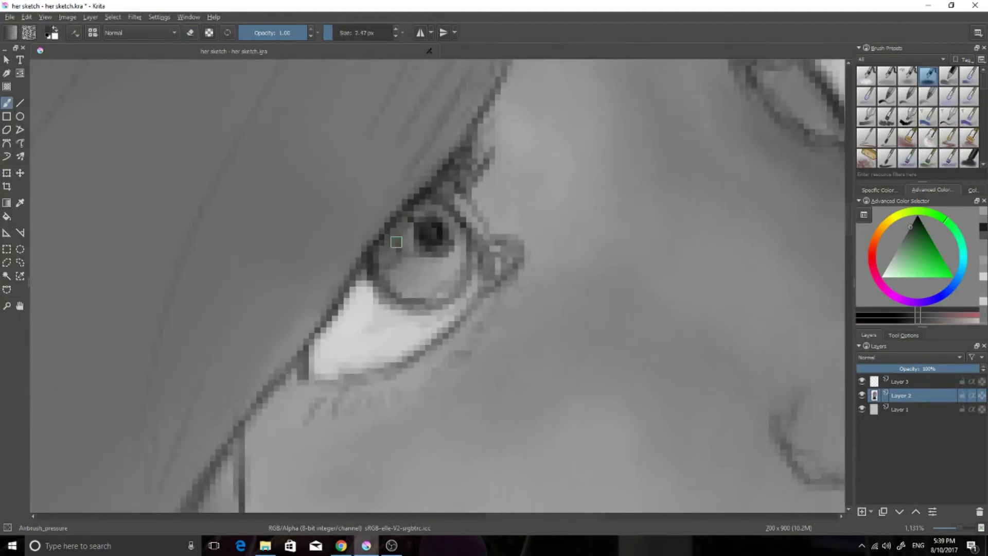
left_click_drag(397, 238, 420, 232)
- Pick a light grey with a fine brush and paint highlights along the nose and lips
scroll(341, 245, "down", 2)
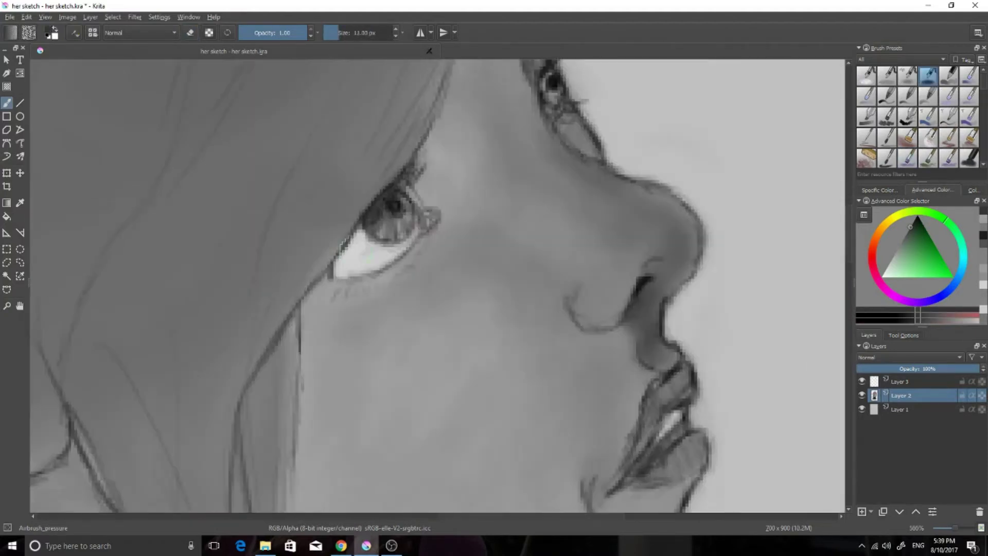
scroll(920, 146, "down", 1)
left_click(908, 138)
left_click(350, 267, "ctrl")
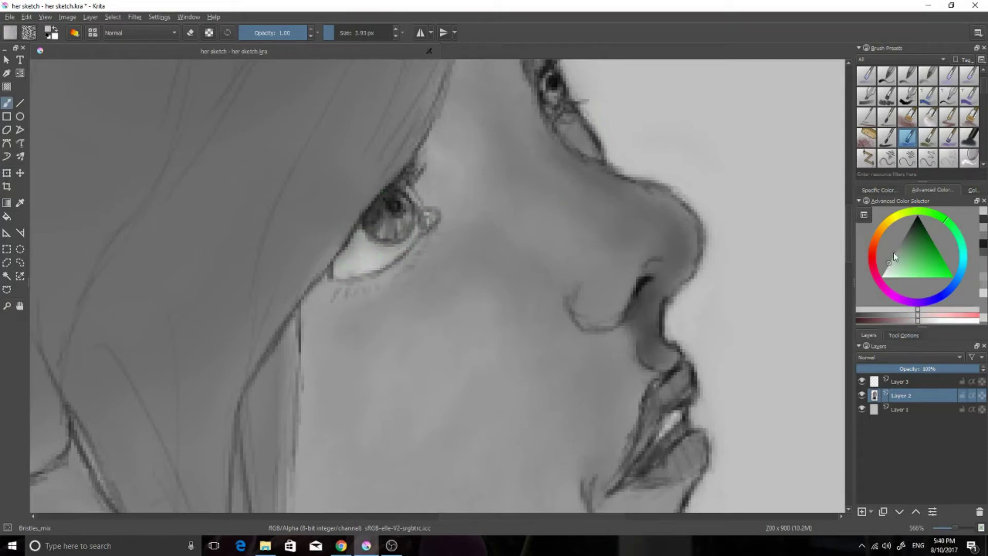
key("slash")
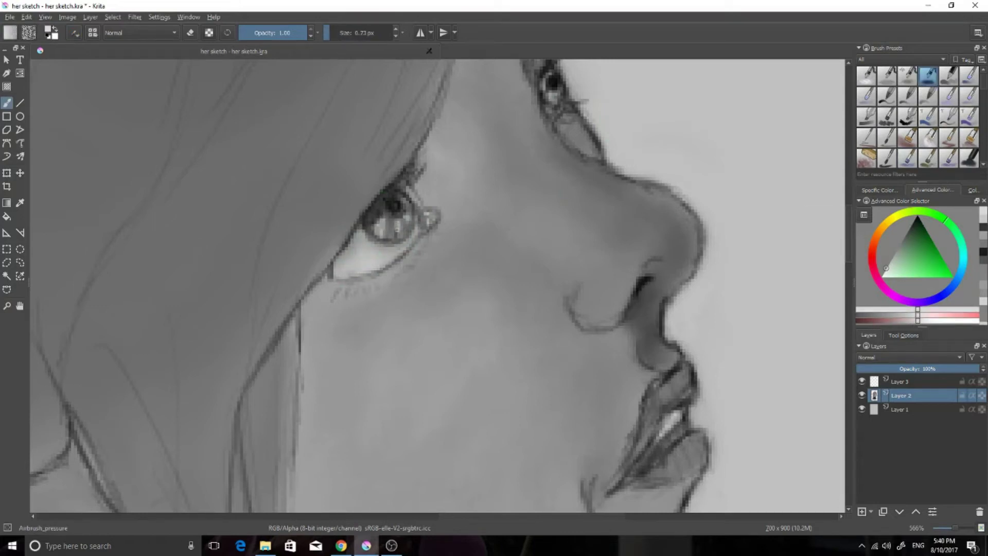
left_click_drag(339, 283, 298, 237)
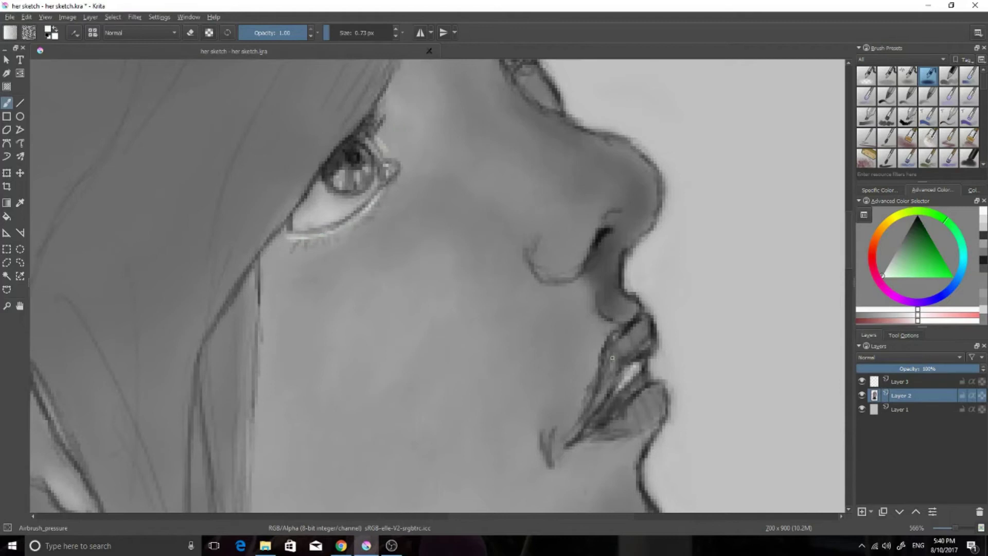
scroll(441, 290, "down", 3)
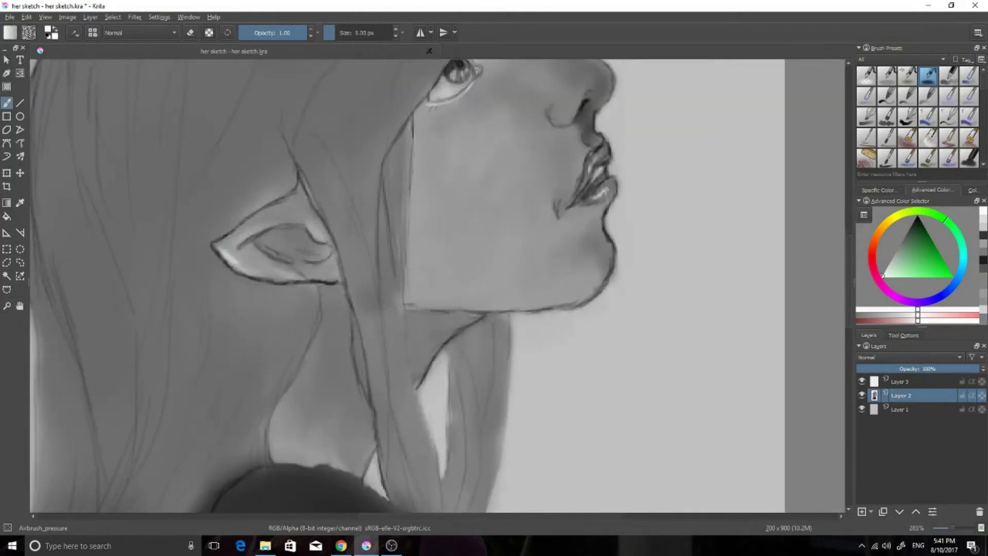
scroll(382, 384, "down", 1)
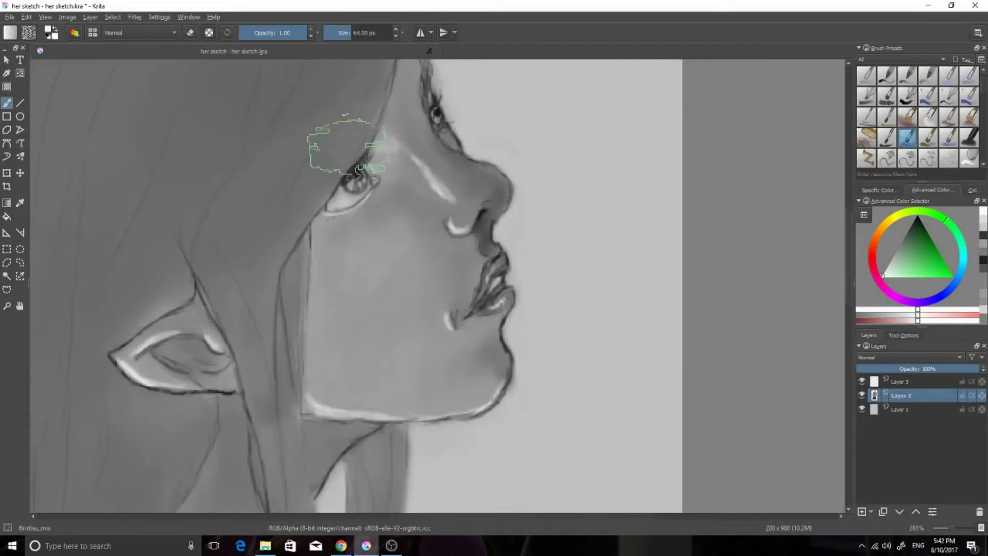
- Sample a face grey to soften the nose-bridge highlight, then darken hair strands beside the neck
left_click(427, 175, "ctrl")
left_click_drag(427, 175, 410, 160)
left_click(477, 405, "ctrl")
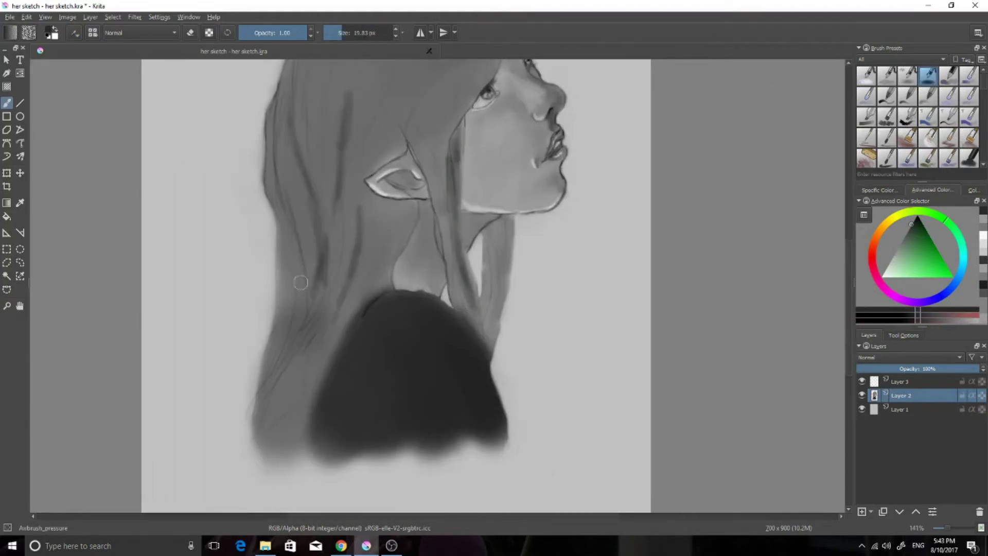
left_click_drag(301, 282, 284, 312)
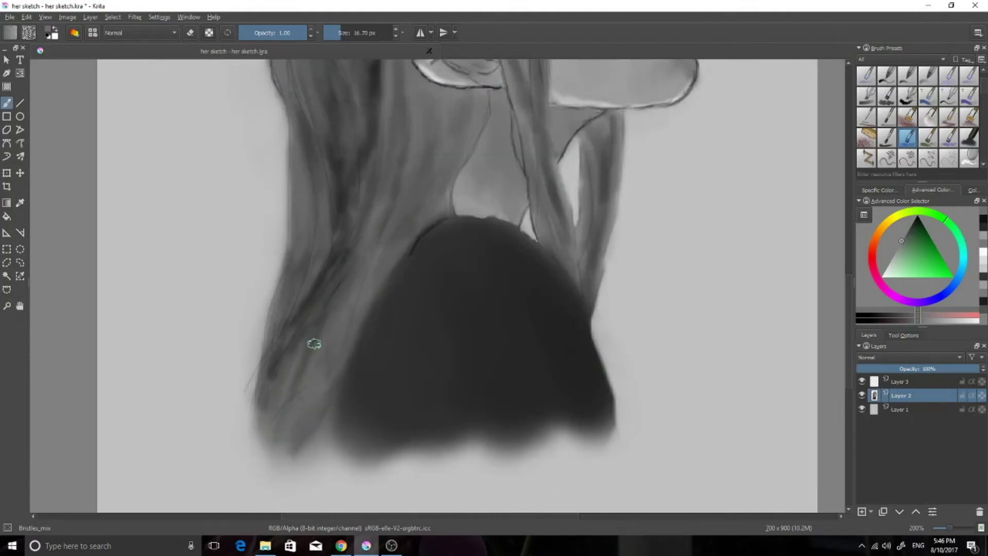
- Darken the hair near the top of the head
scroll(315, 344, "down", 5)
scroll(353, 287, "up", 10)
scroll(353, 287, "down", 4)
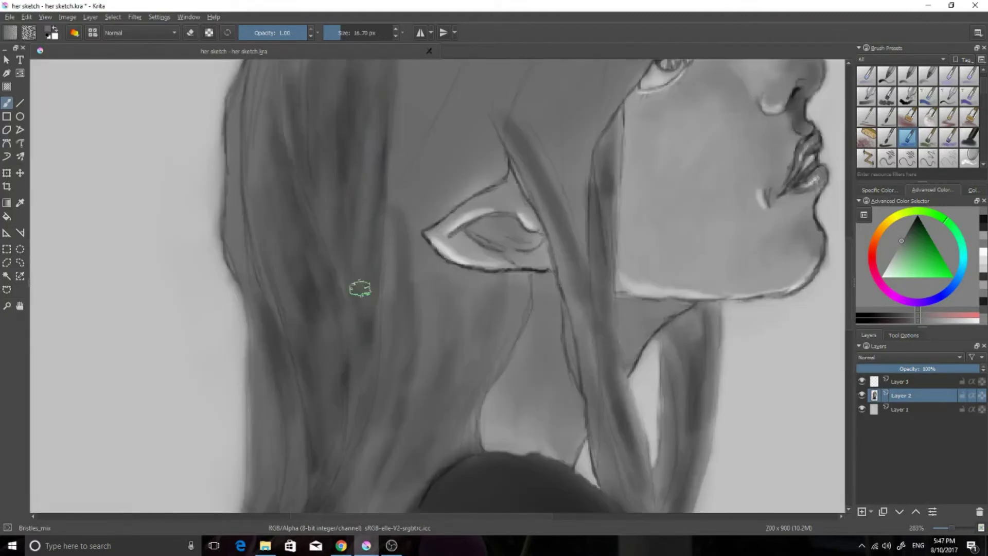
scroll(355, 259, "up", 3)
scroll(420, 280, "down", 3)
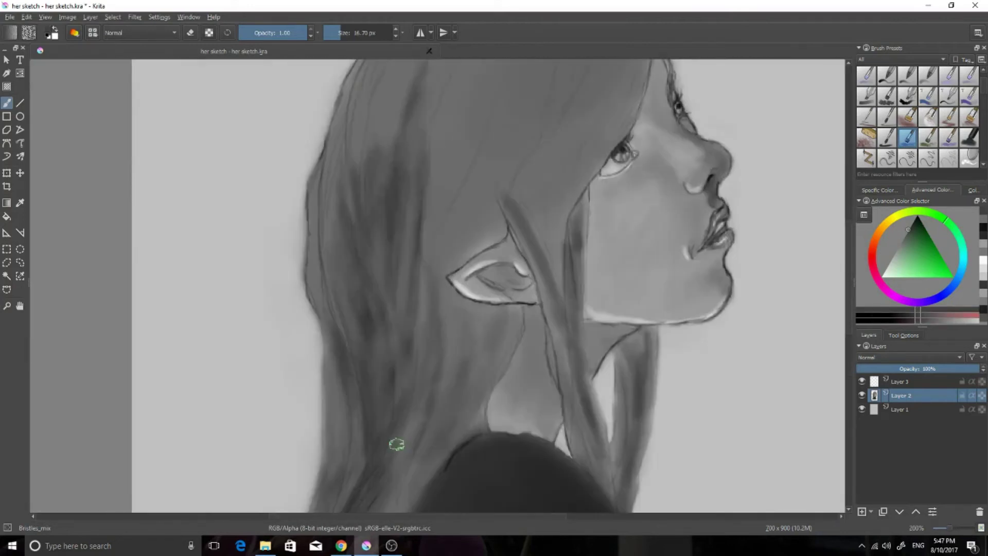
scroll(405, 379, "down", 3)
scroll(393, 216, "up", 3)
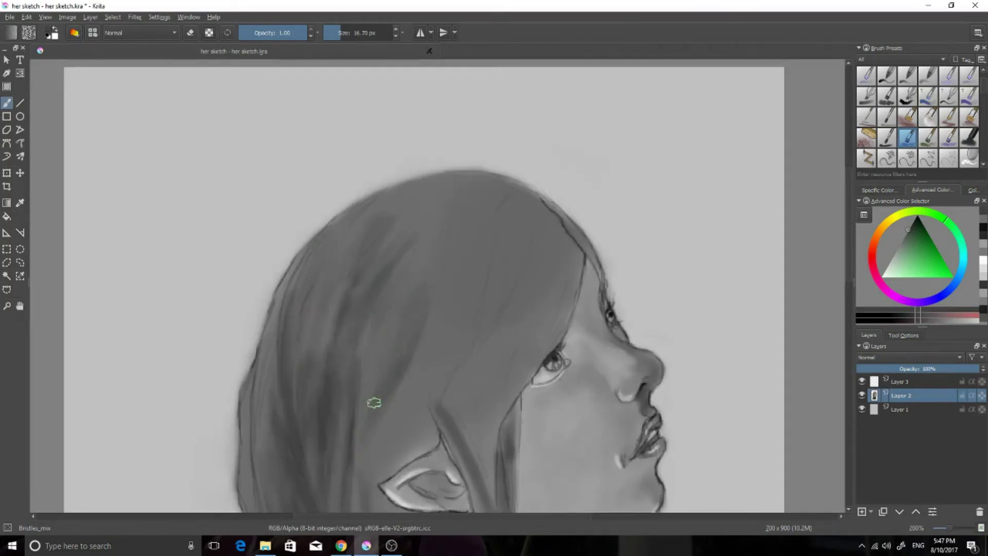
scroll(374, 403, "up", 2)
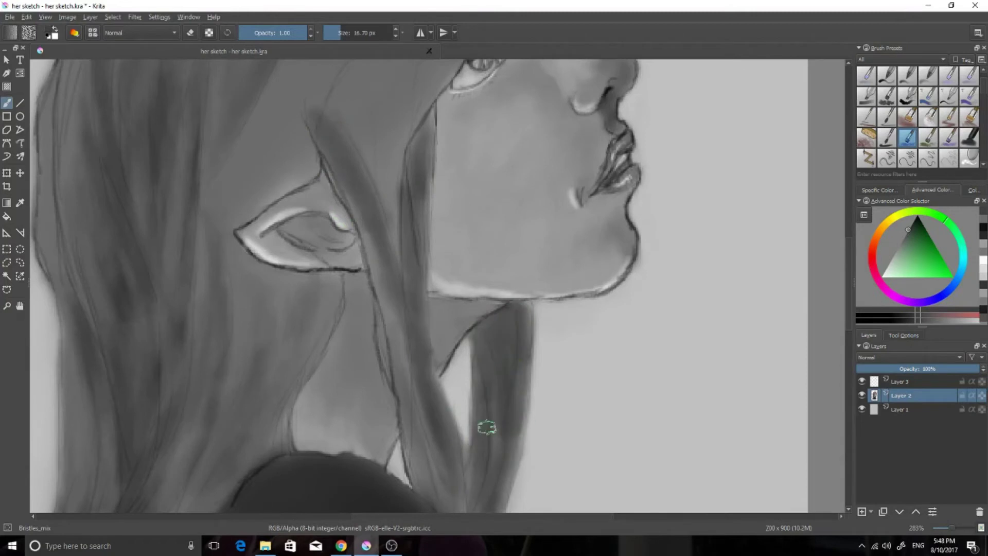
scroll(414, 214, "down", 1)
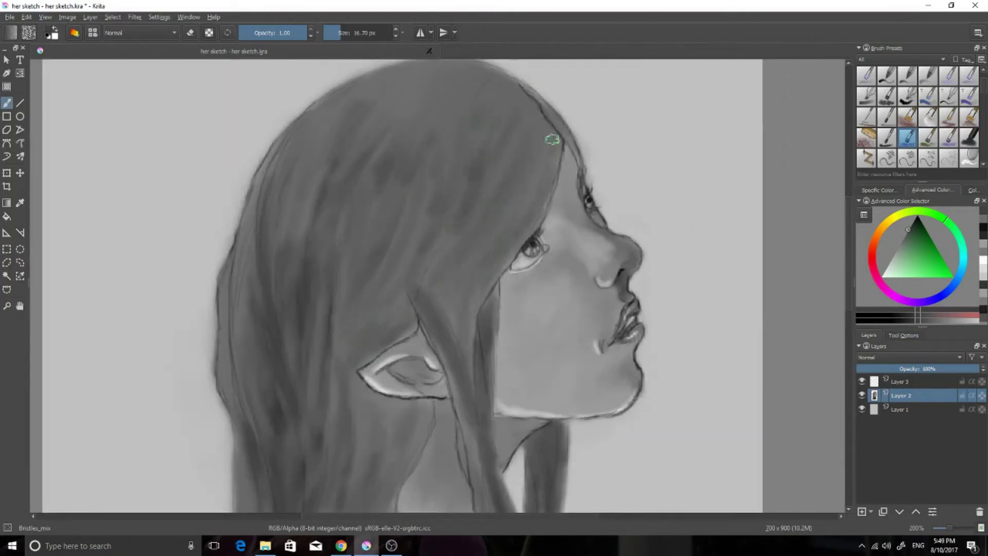
left_click_drag(407, 163, 447, 106)
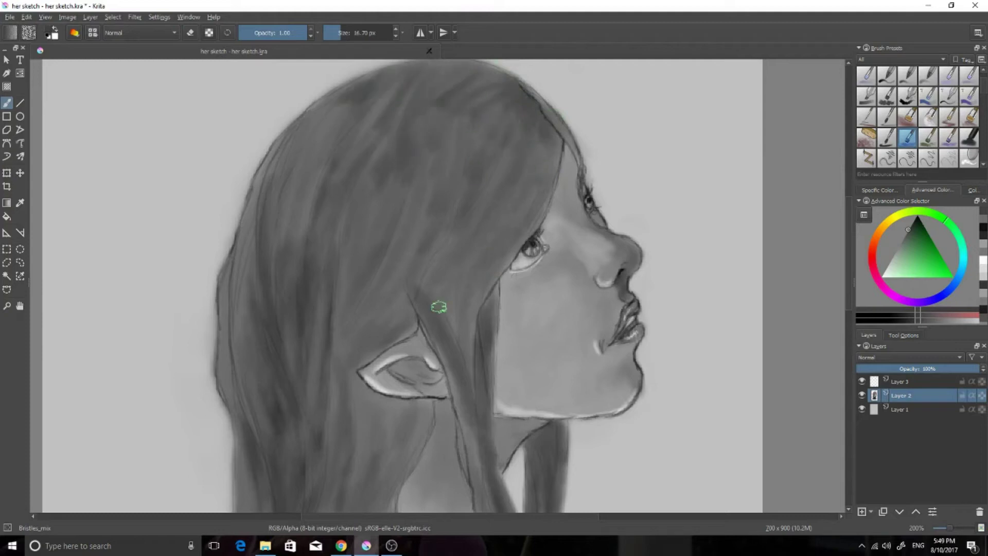
scroll(439, 307, "down", 1)
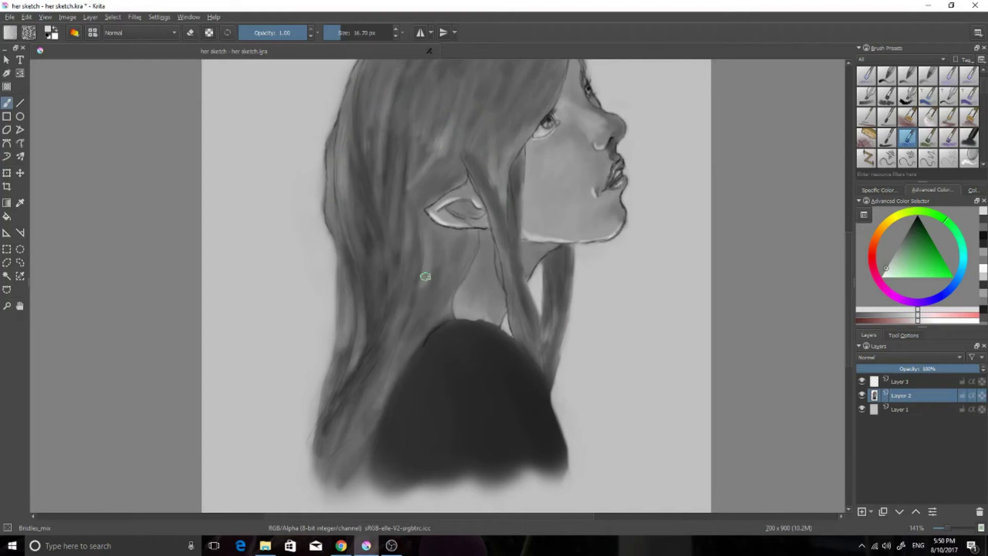
- Recentre the figure, lighten hair strands around the ear and crown, and set colour to black
left_click_drag(425, 276, 353, 400)
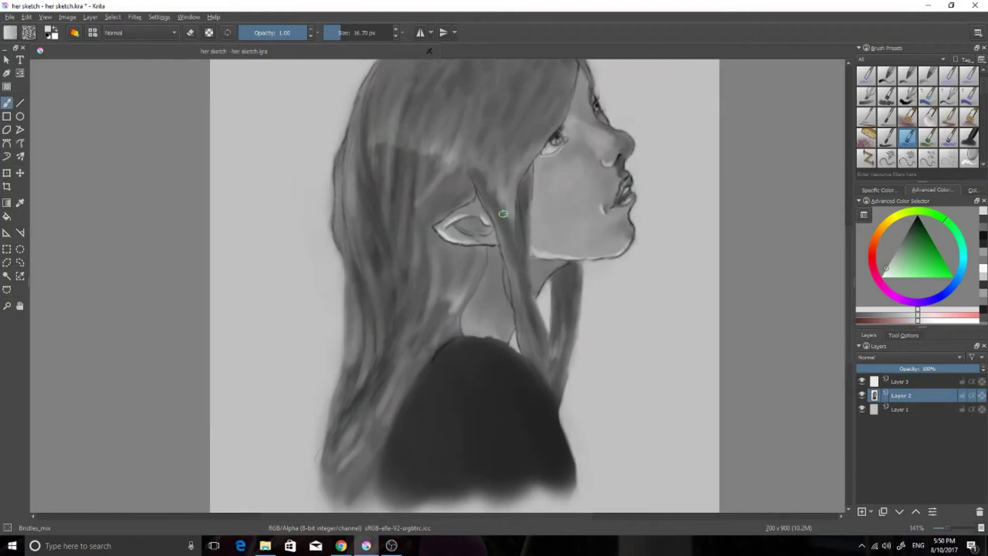
mouse_move(504, 214)
left_mouse_down()
mouse_move(476, 172)
mouse_move(432, 268)
left_mouse_up()
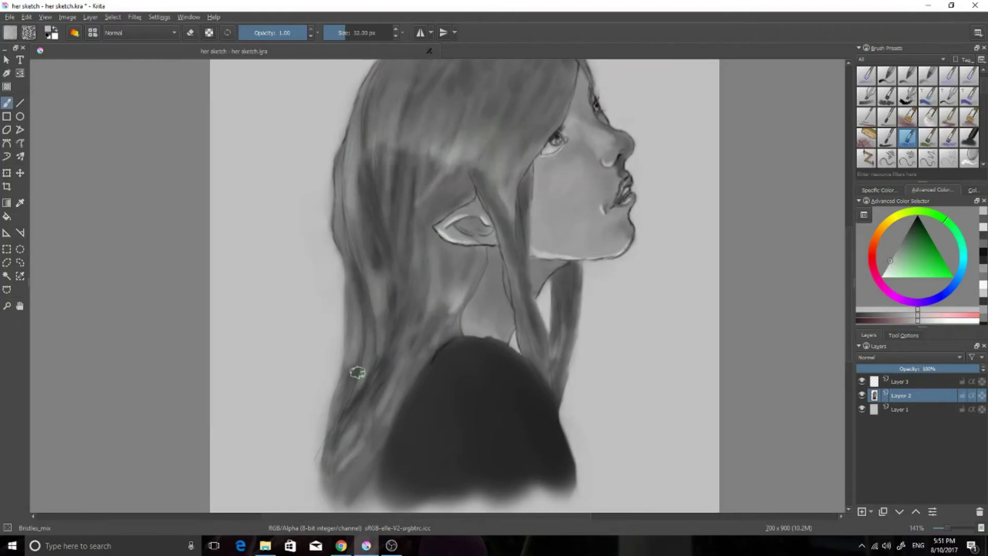
scroll(296, 409, "down", 1)
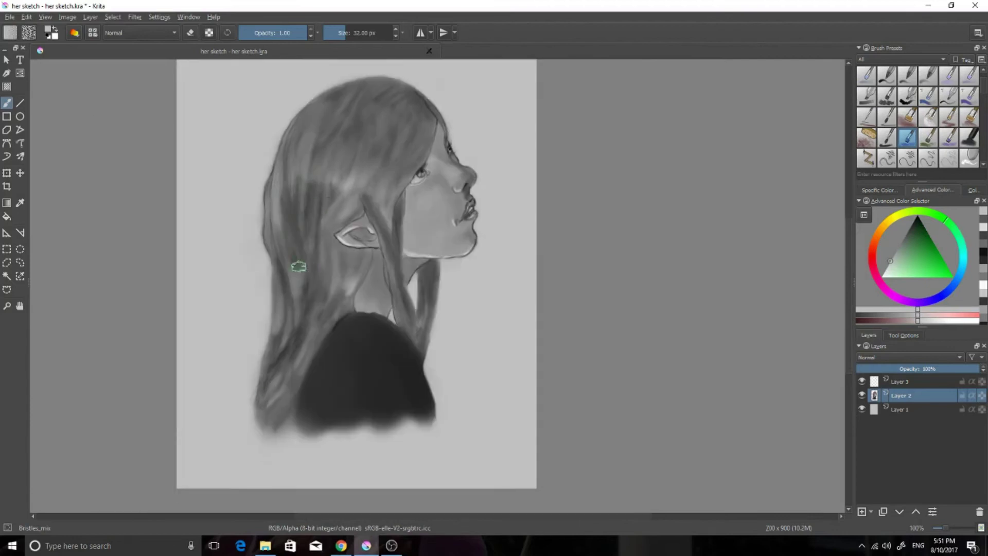
scroll(147, 409, "down", 1)
scroll(368, 378, "up", 3)
scroll(369, 378, "up", 2)
key("d")
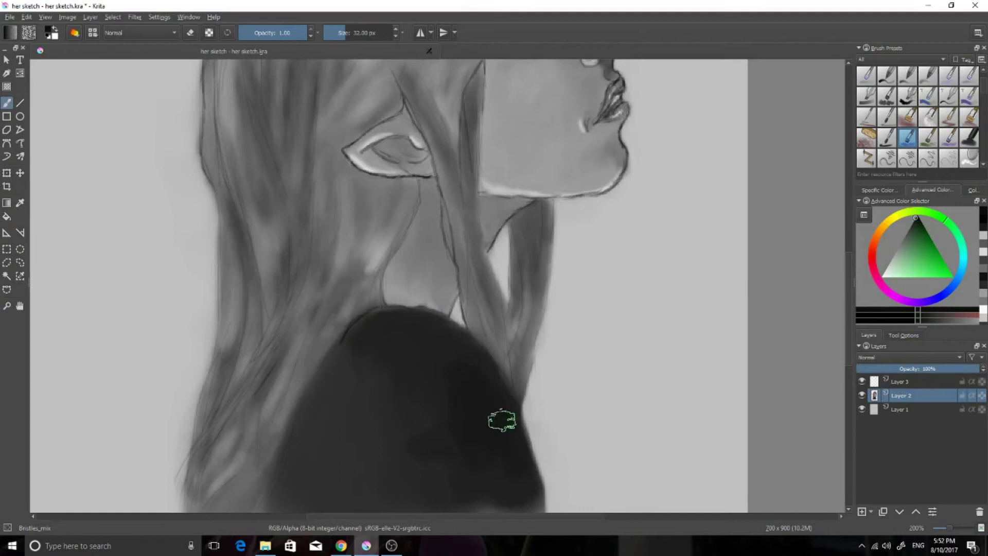
scroll(463, 429, "down", 3)
- Merge the upper layer down, add a Soft Light layer and fill it yellow
right_click(901, 381)
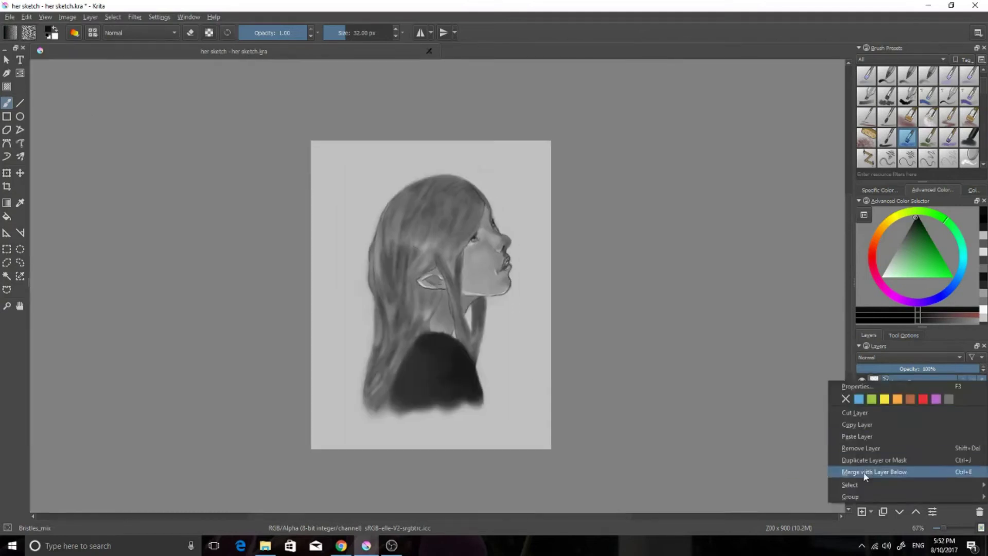
left_click(870, 470)
key("Insert")
key("f")
left_click(545, 335)
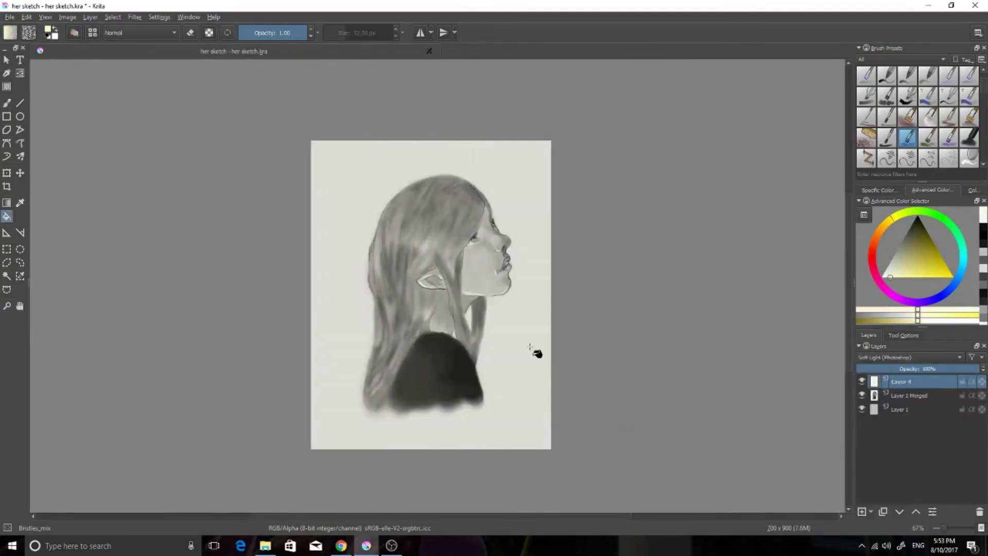
- Pick orange and orange-red skin tones with the pressure airbrush, then choose a light blue tint
key("1")
left_click(883, 224)
left_click(904, 272)
key("b")
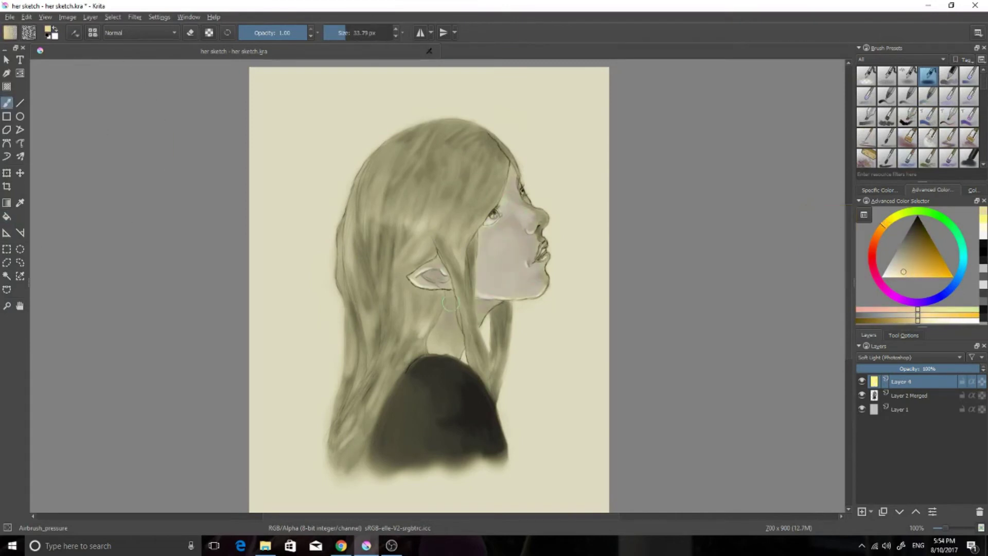
scroll(449, 303, "up", 4)
left_click_drag(470, 446, 431, 260)
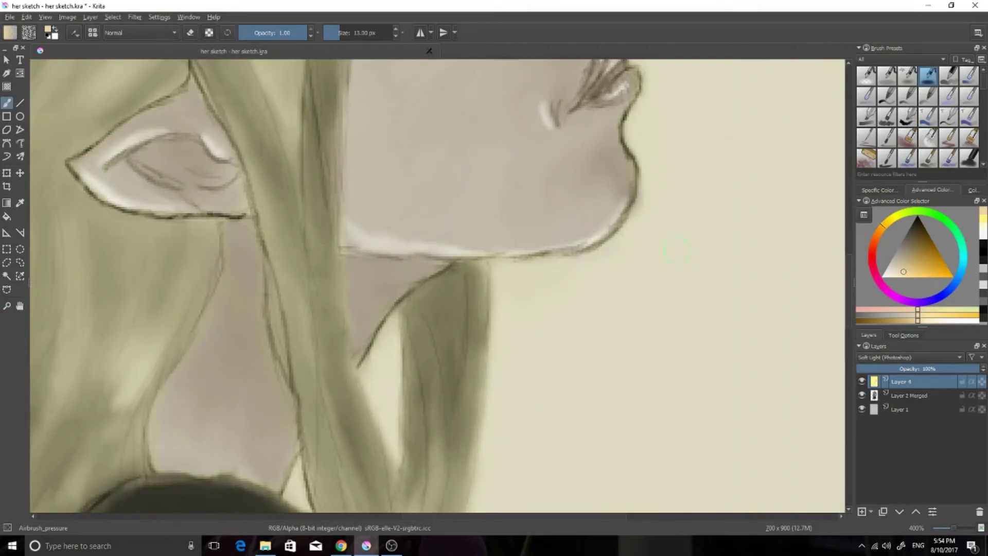
scroll(676, 250, "down", 1)
left_click(555, 228, "ctrl")
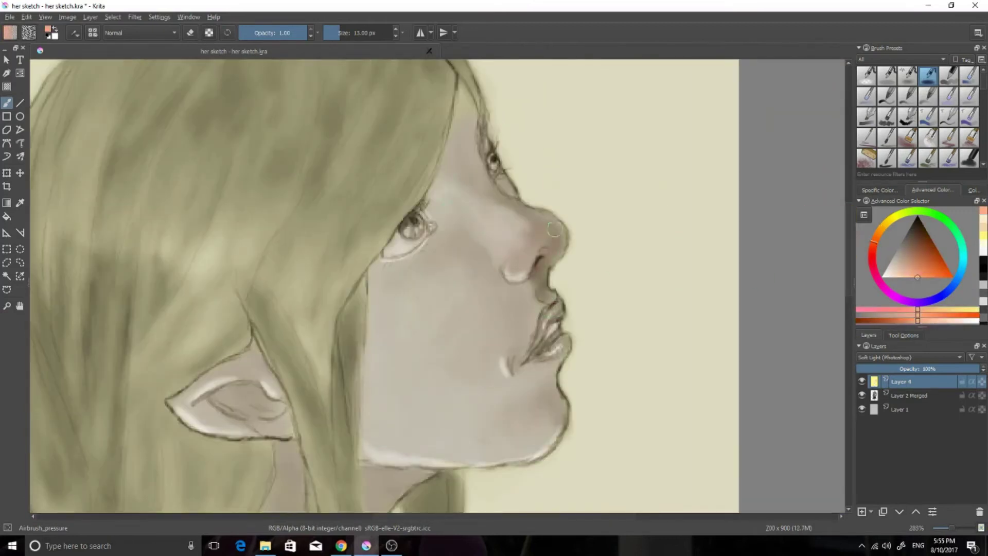
key("f")
left_click(961, 267)
left_click(715, 324)
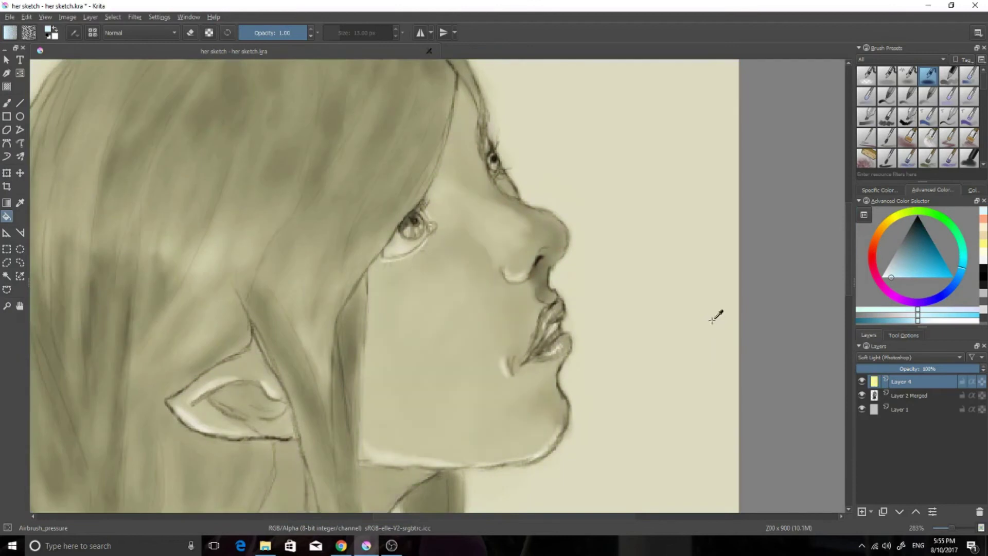
- Fill the Soft Light layer with light blue and zoom in closely on the face
key("1")
left_click(910, 282)
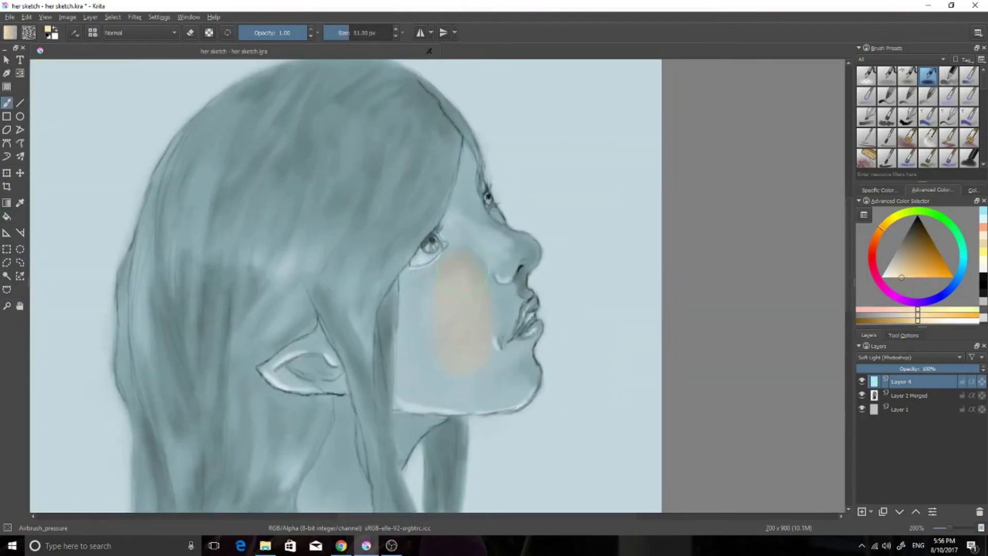
scroll(466, 203, "down", 3)
key("plus")
key("plus")
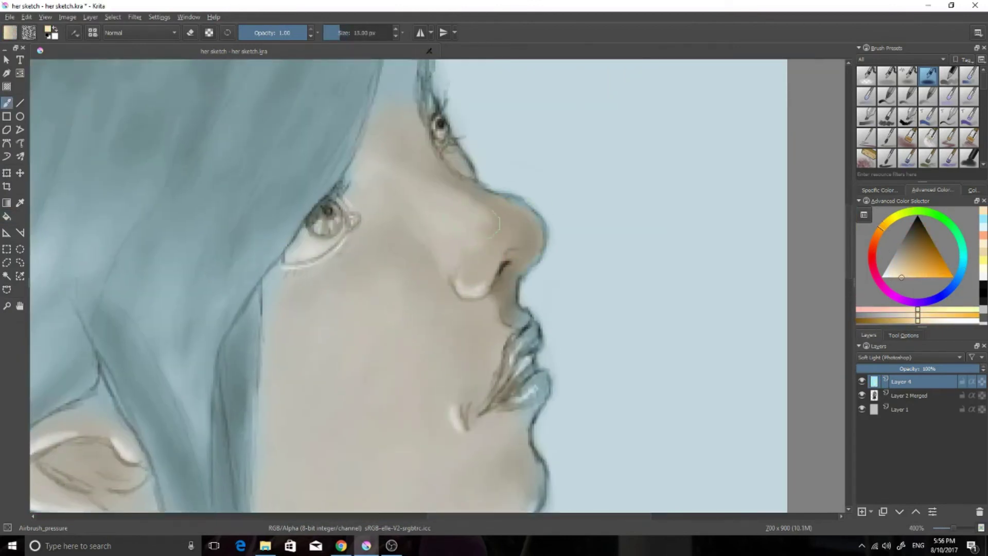
scroll(457, 178, "up", 3)
scroll(317, 185, "right", 2)
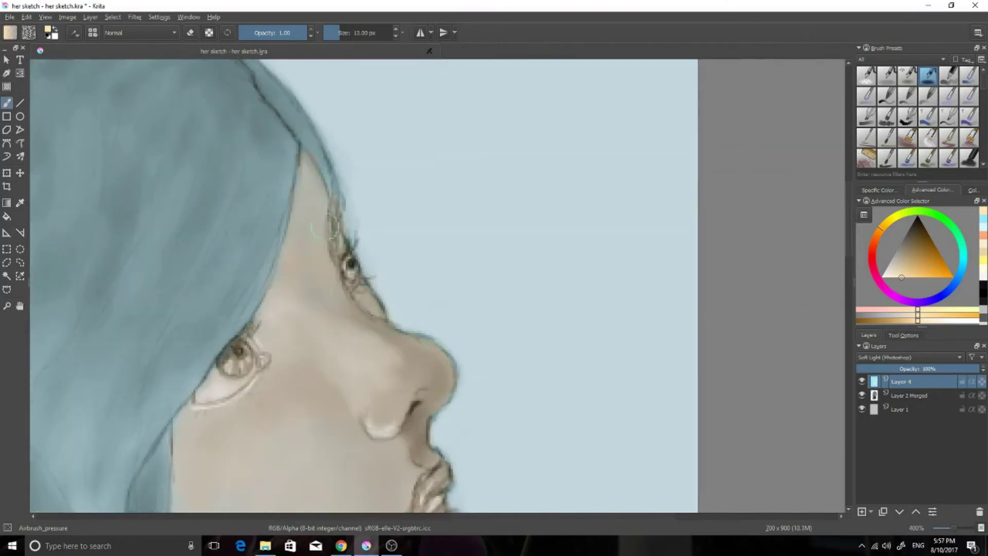
scroll(324, 229, "down", 5)
scroll(314, 252, "down", 5)
scroll(303, 272, "up", 3)
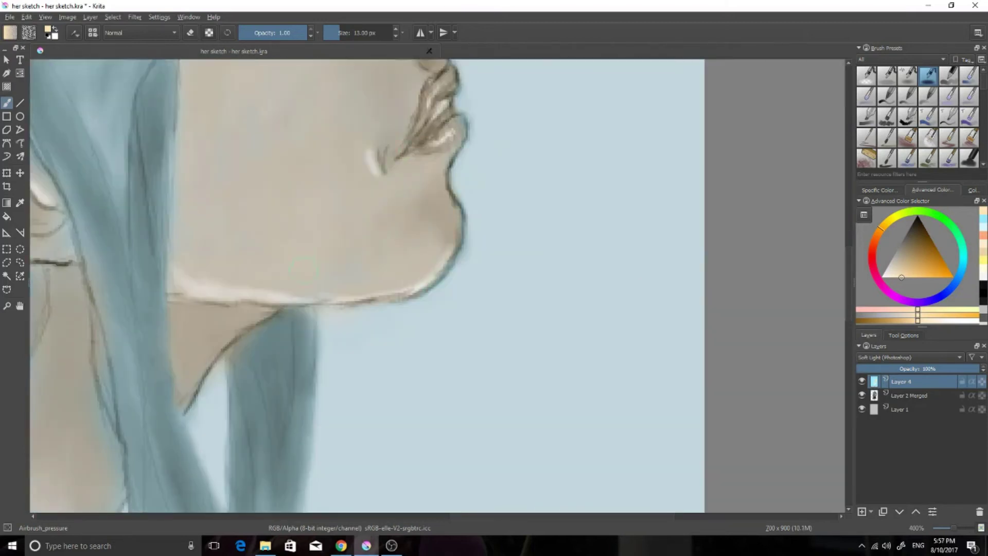
scroll(304, 271, "down", 3)
scroll(473, 226, "up", 3)
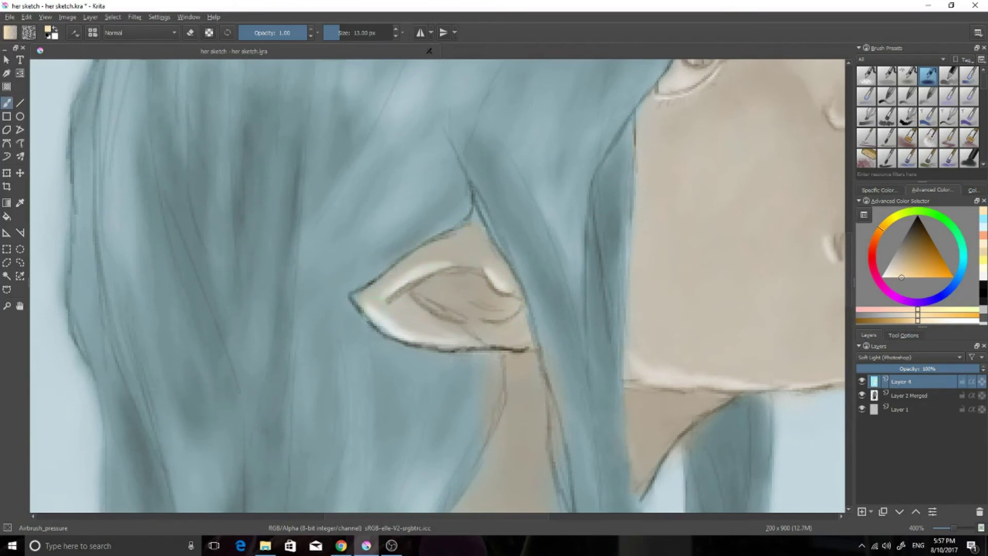
scroll(530, 377, "down", 2)
scroll(445, 285, "down", 1)
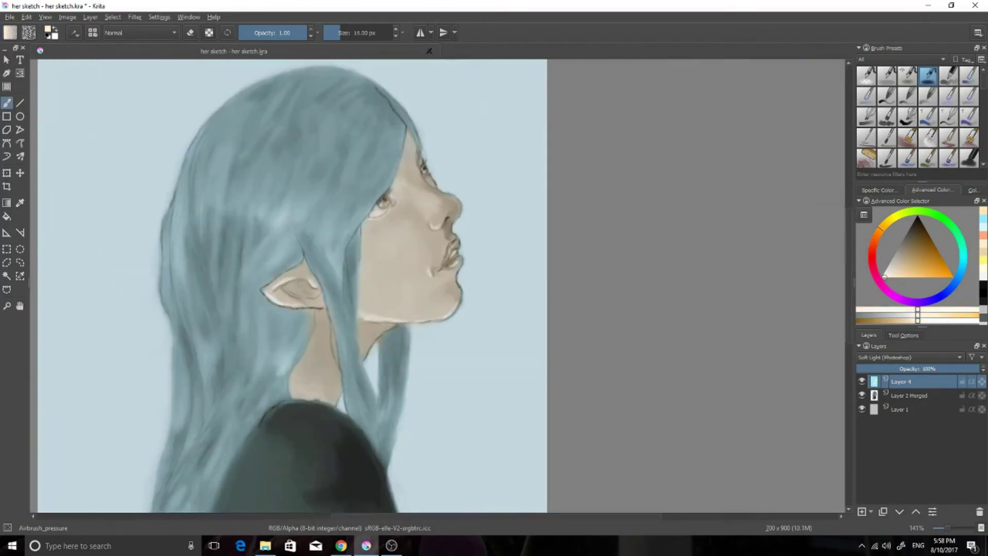
- Paint a soft pink blush on the cheek with the airbrush
left_click(871, 256)
left_click(910, 277)
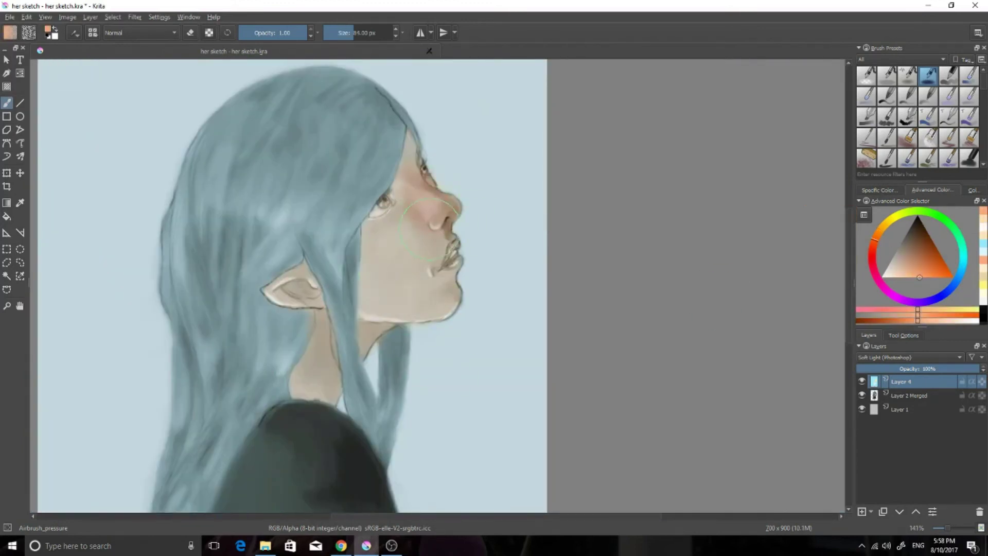
scroll(332, 289, "up", 3)
left_click_drag(332, 288, 314, 272)
scroll(330, 283, "down", 1)
scroll(329, 283, "down", 2)
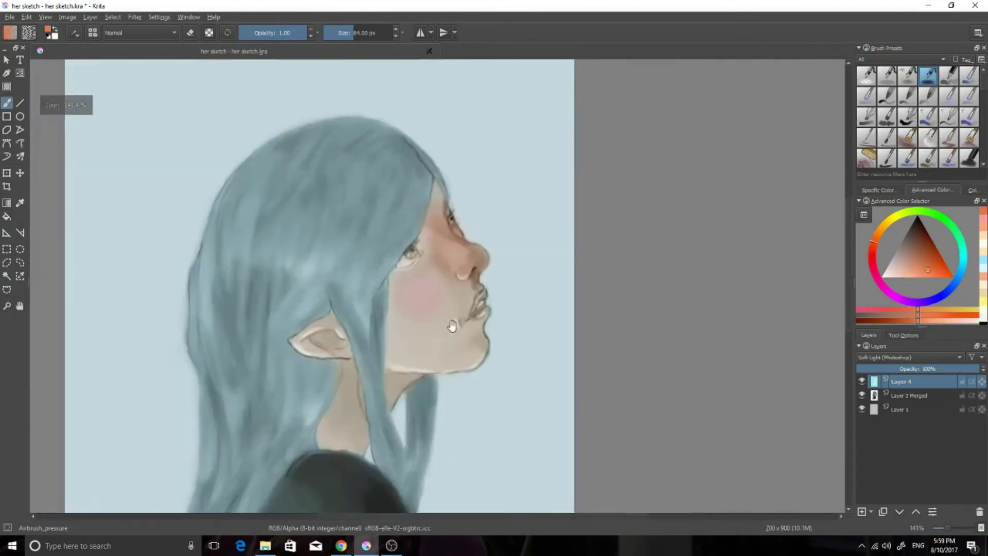
scroll(309, 284, "up", 3)
- Brush red onto the lips, then undo that stroke
left_click(935, 274)
left_click_drag(412, 350, 392, 417)
scroll(350, 505, "up", 2)
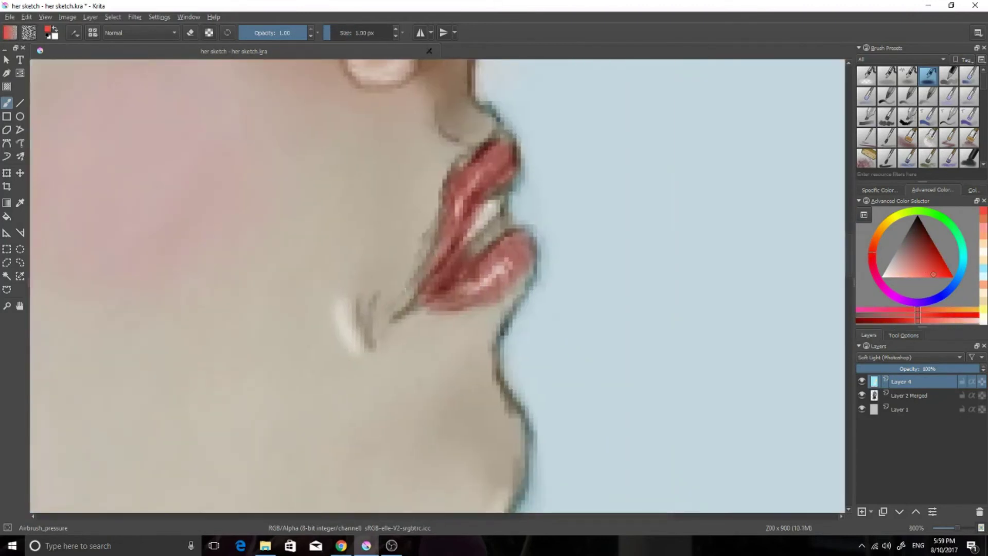
scroll(456, 122, "down", 2)
key("ctrl+z")
- Repaint the lips with sampled reds and a dark red for shadows
left_click(541, 346, "ctrl")
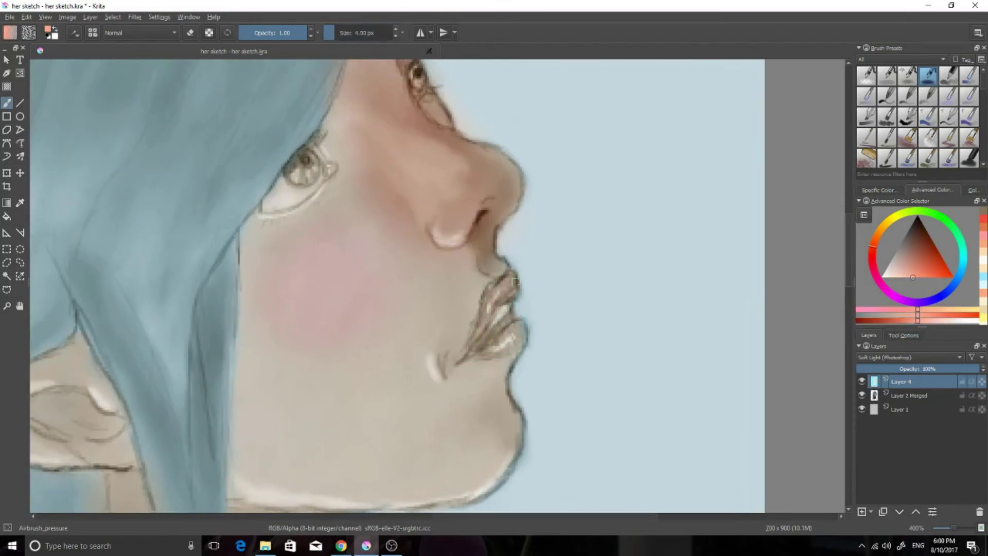
left_click(491, 335, "ctrl")
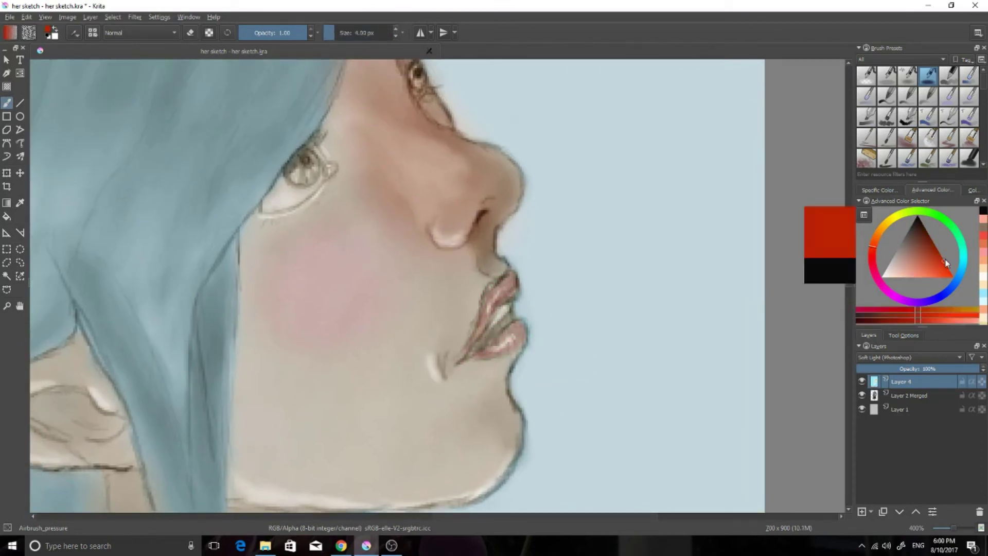
scroll(478, 350, "up", 2)
left_click(339, 246, "ctrl")
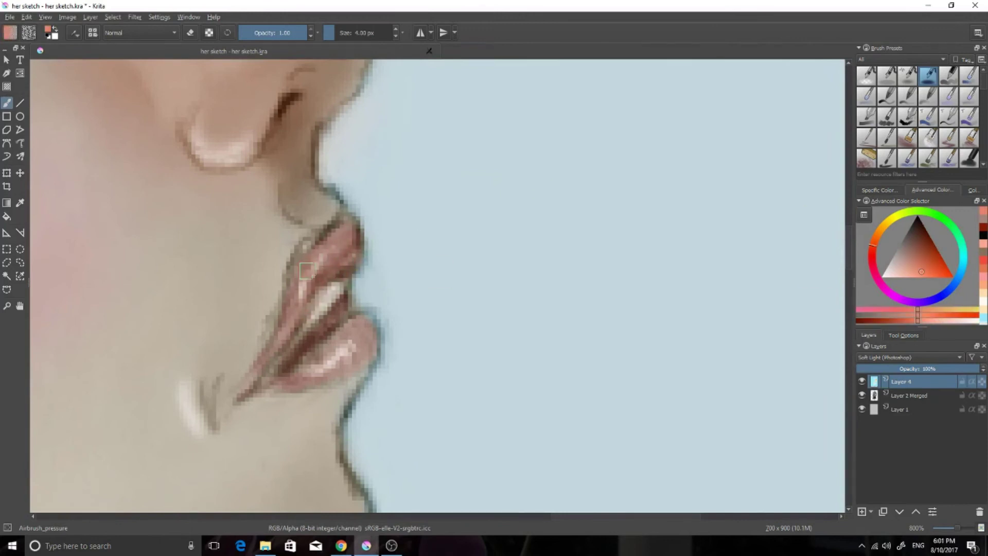
scroll(353, 355, "down", 2)
left_click(928, 233)
scroll(301, 324, "up", 2)
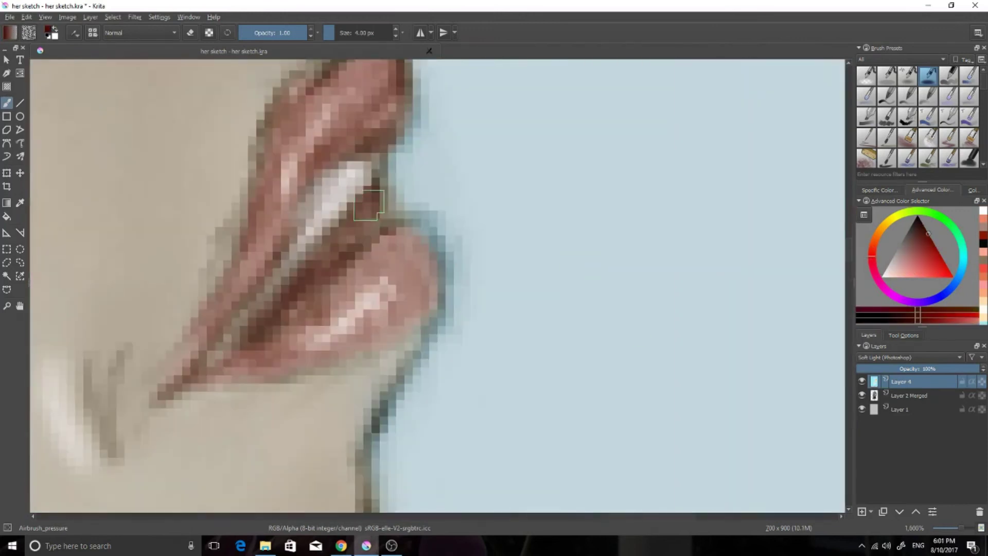
scroll(302, 324, "down", 2)
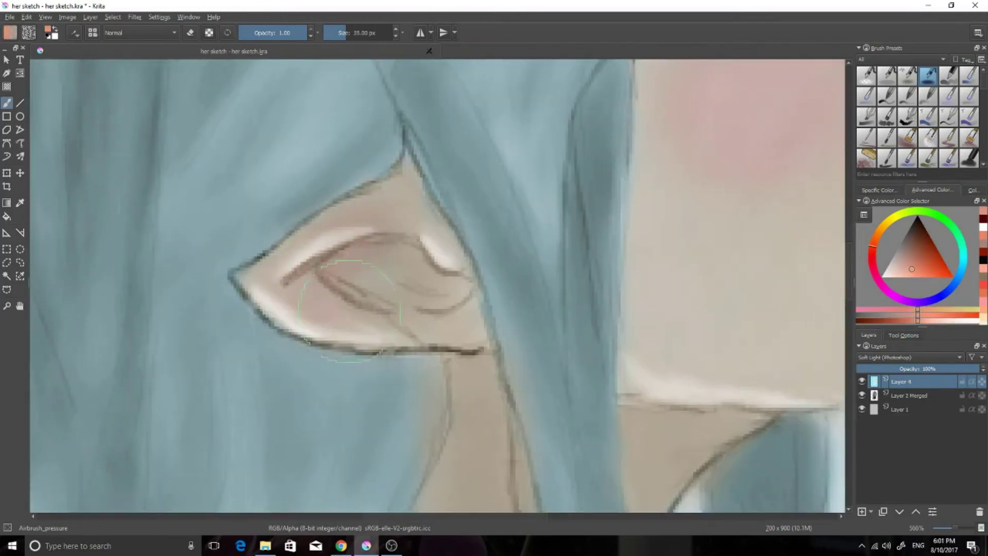
scroll(242, 286, "down", 3)
scroll(241, 285, "up", 2)
scroll(512, 276, "down", 3)
- Pick greens and near-white for the iris and eye highlights
scroll(513, 276, "up", 3)
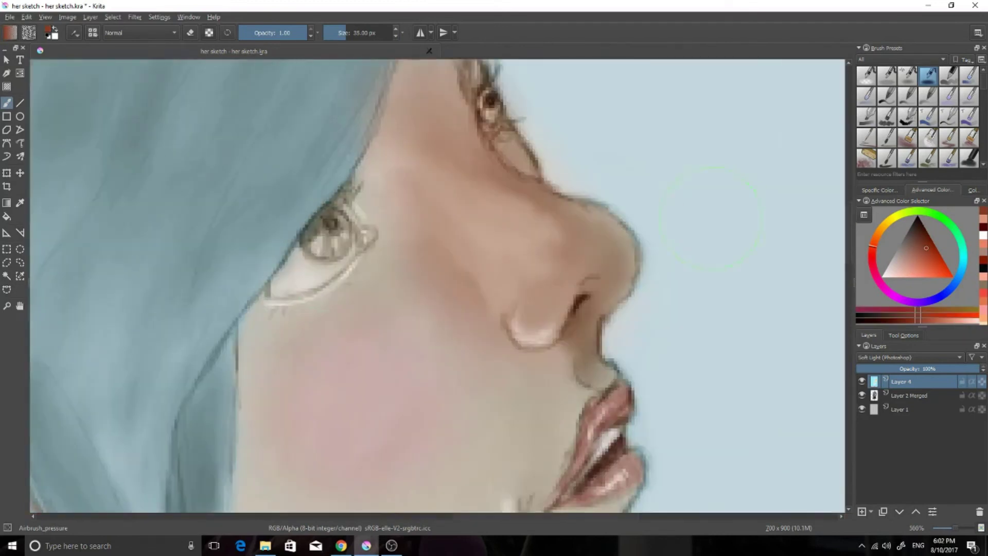
scroll(330, 231, "up", 1)
left_click(329, 231, "ctrl")
scroll(329, 231, "down", 3)
scroll(329, 231, "up", 5)
left_click(278, 350, "ctrl")
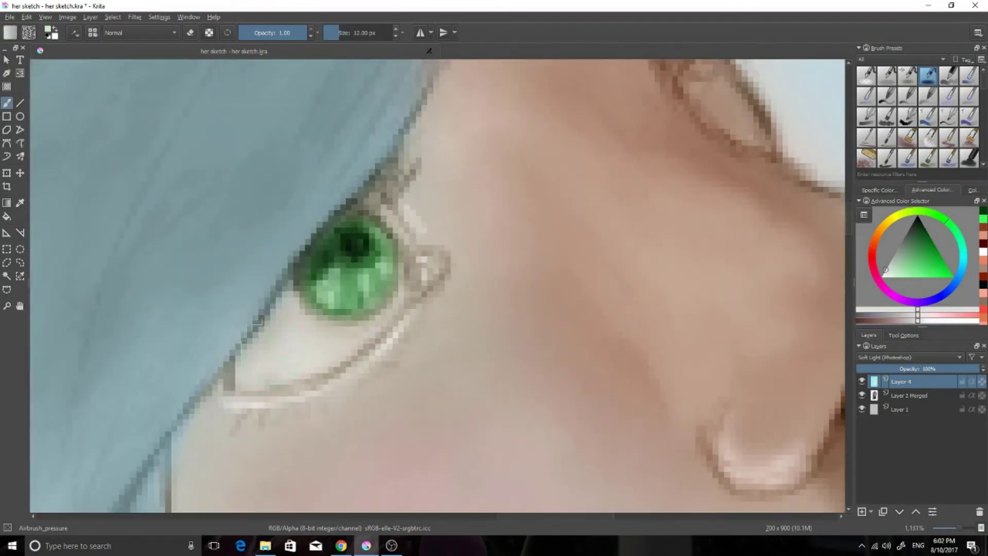
left_click(922, 224)
left_click_drag(344, 223, 254, 192)
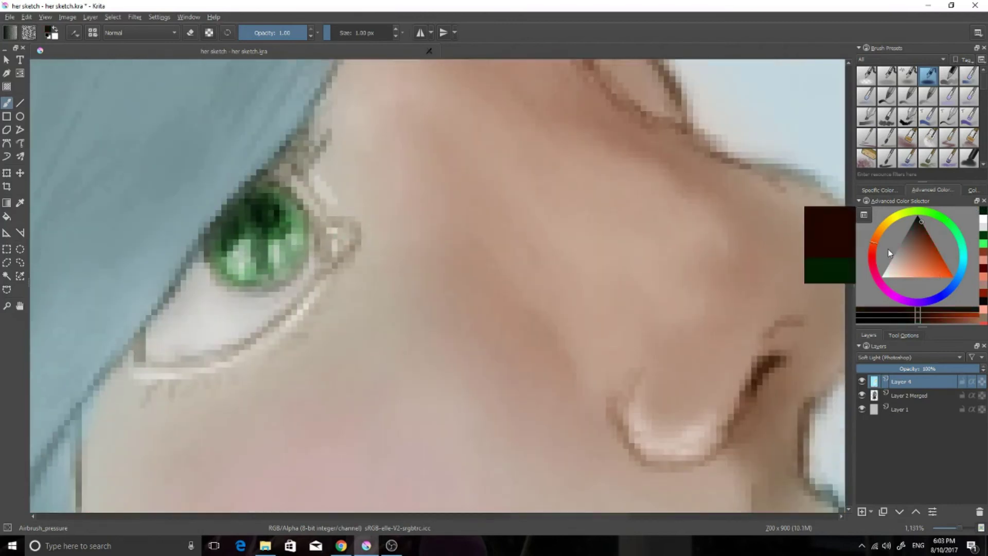
- Sample and adjust the skin colour and the reddish tone near the nose
left_click(937, 277)
scroll(438, 288, "down", 5)
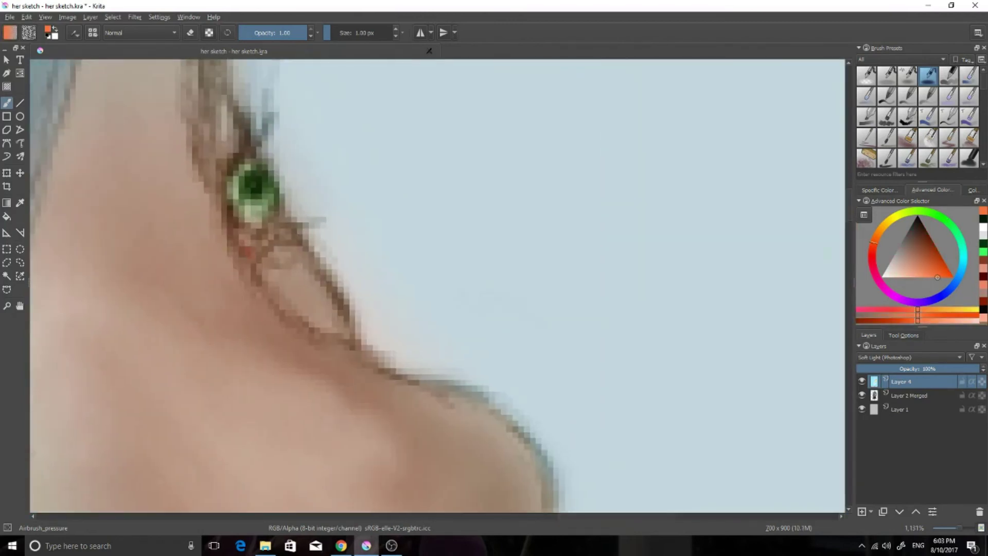
key("d")
scroll(438, 287, "up", 3)
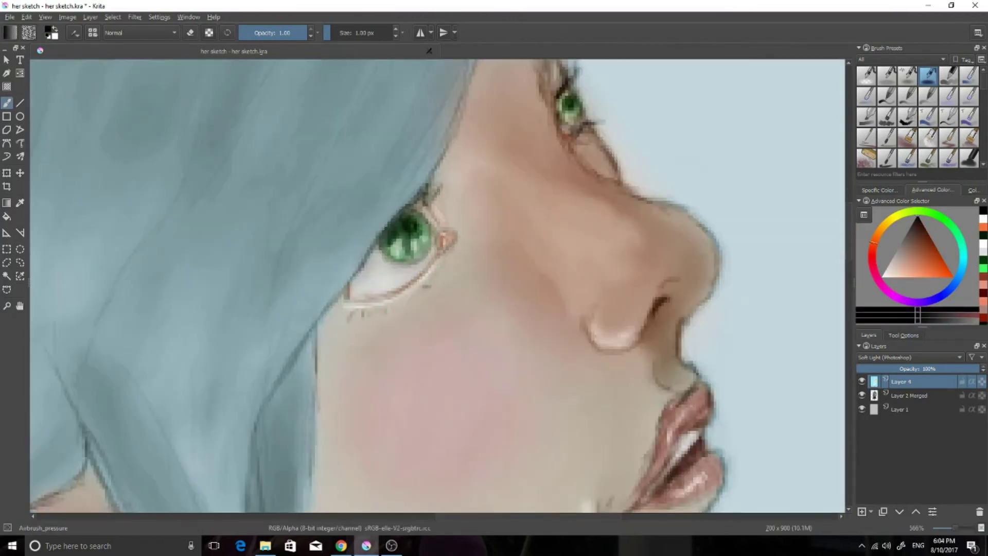
scroll(438, 287, "up", 2)
left_click(208, 200, "ctrl")
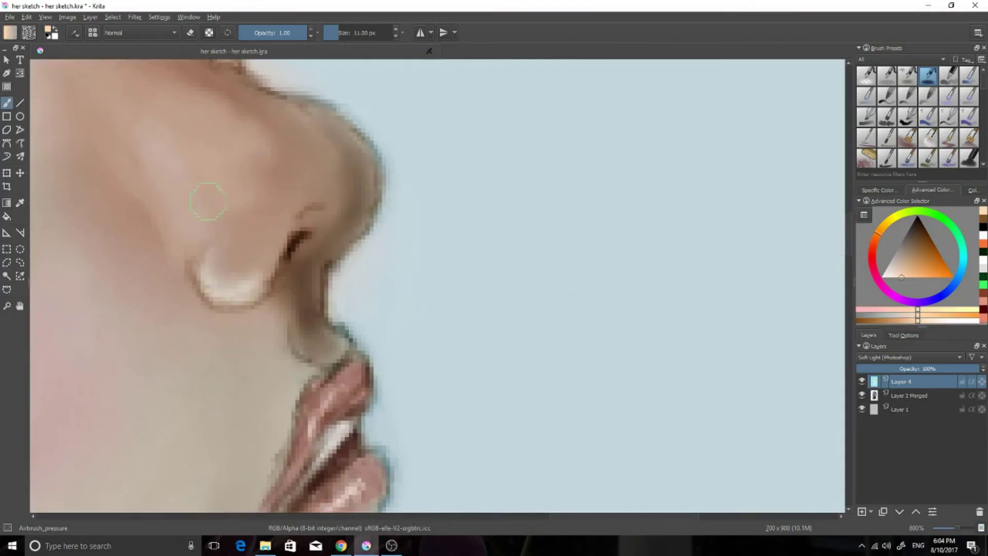
scroll(207, 201, "down", 10)
scroll(208, 201, "up", 5)
scroll(207, 201, "down", 3)
left_click(903, 277)
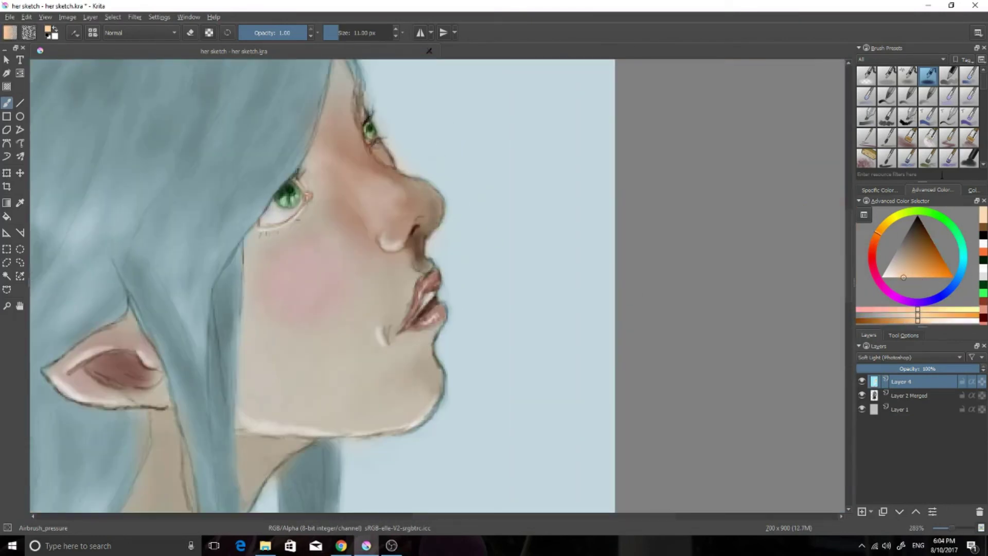
left_click(429, 199, "ctrl")
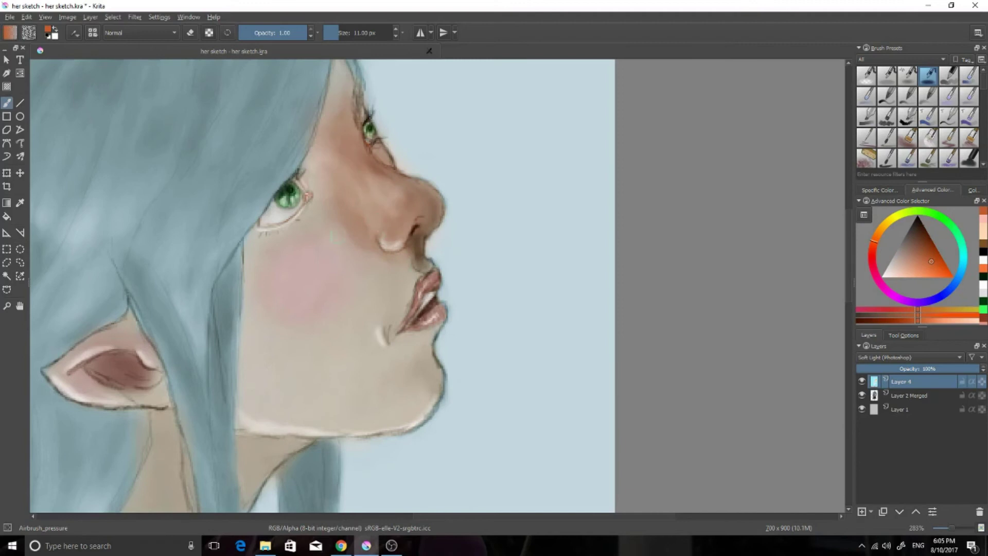
- Choose a pinkish red for the nose tip, then shift toward golden and deep brown
key("1")
scroll(349, 357, "up", 1)
left_click(882, 251)
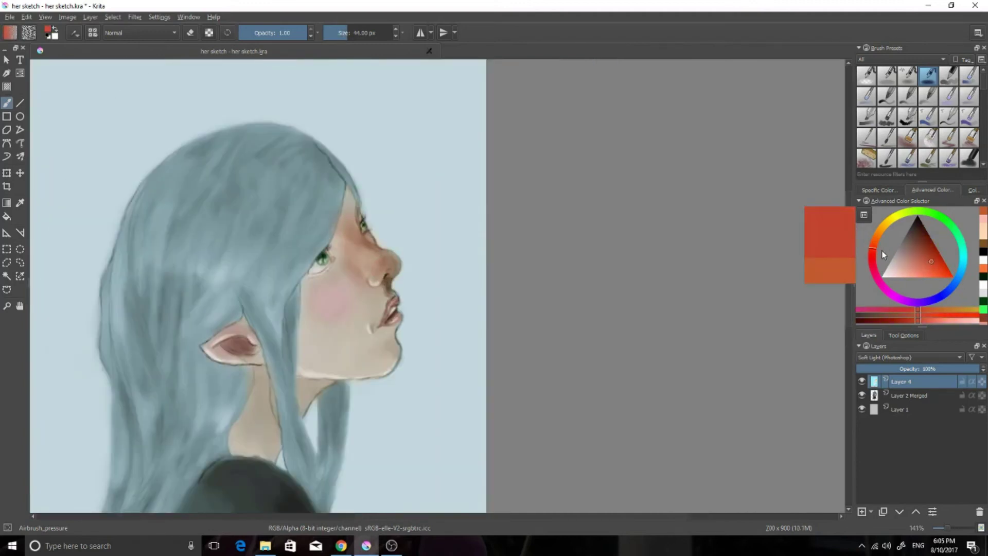
scroll(350, 386, "down", 2)
scroll(349, 386, "up", 2)
scroll(525, 329, "down", 1)
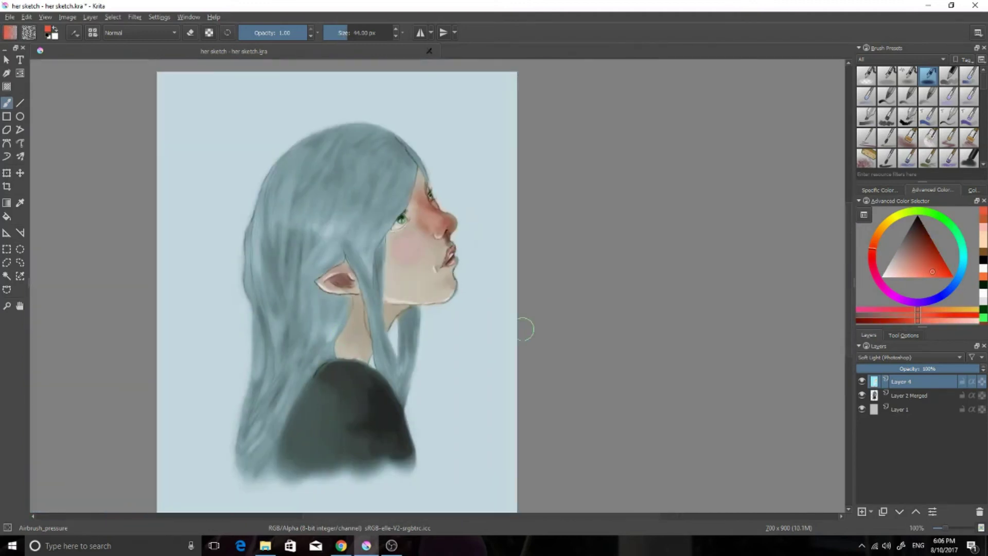
left_click(884, 227)
mouse_move(304, 170)
left_mouse_down()
mouse_move(381, 154)
mouse_move(309, 216)
mouse_move(283, 340)
left_mouse_up()
- Paint brown over the left side and top of the blue hair
key("ctrl+z")
left_click(925, 227)
left_click_drag(348, 344, 267, 412)
left_click_drag(288, 196, 252, 432)
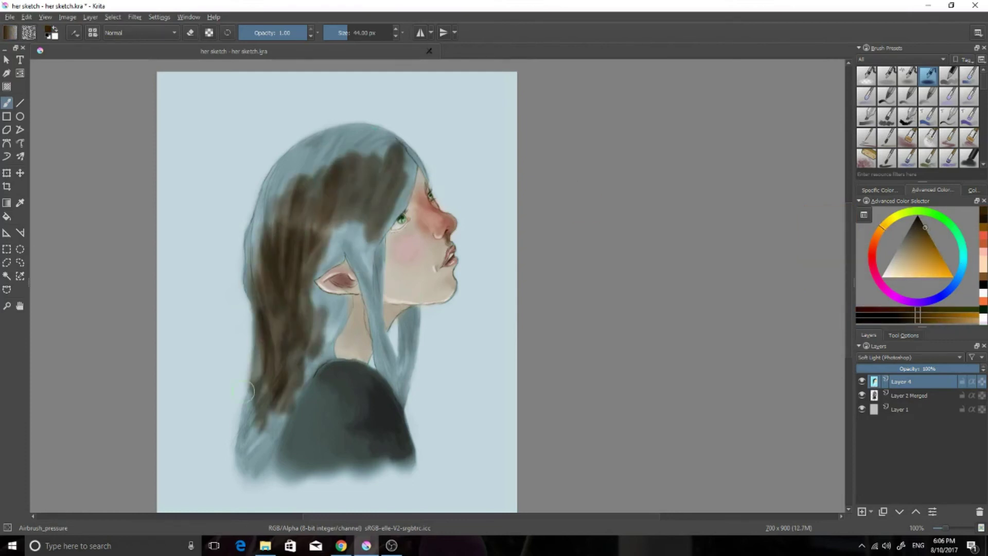
left_click_drag(267, 381, 242, 473)
left_click_drag(267, 417, 260, 295)
left_click_drag(359, 149, 386, 154)
- Paint brown over the blue strands near the ear
scroll(425, 335, "up", 4)
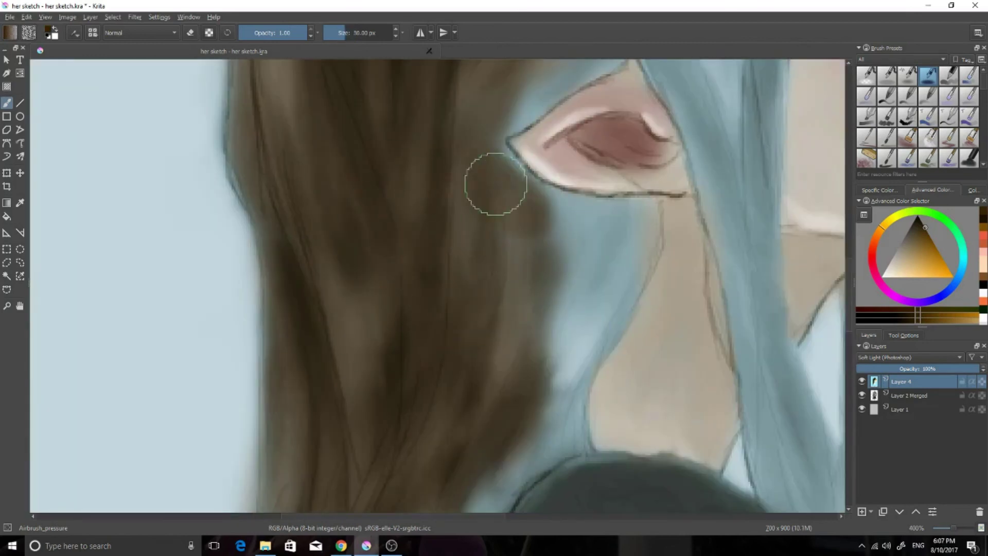
scroll(496, 184, "down", 1)
mouse_move(474, 103)
left_mouse_down()
mouse_move(490, 165)
mouse_move(589, 216)
mouse_move(567, 309)
left_mouse_up()
scroll(507, 316, "down", 2)
scroll(507, 316, "up", 3)
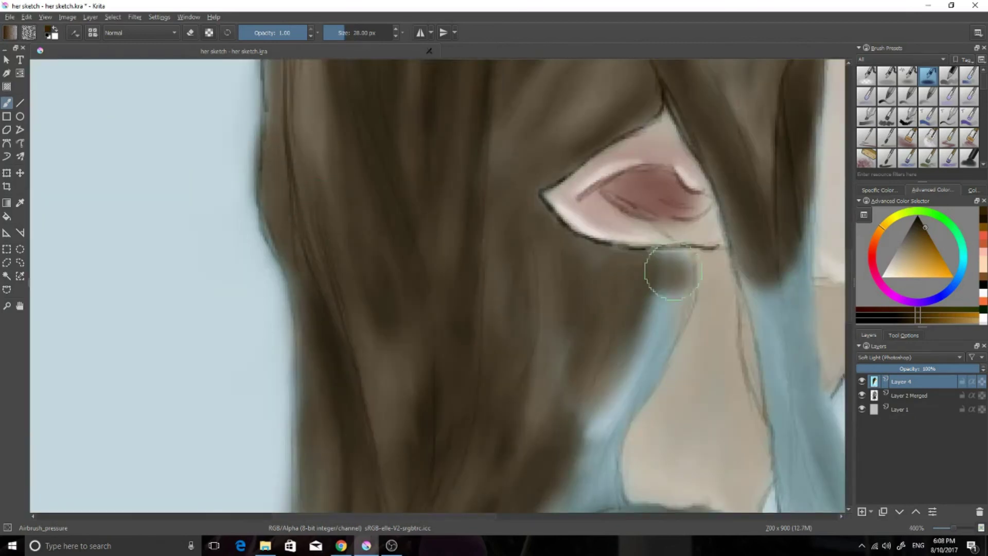
scroll(460, 348, "down", 3)
scroll(397, 214, "down", 1)
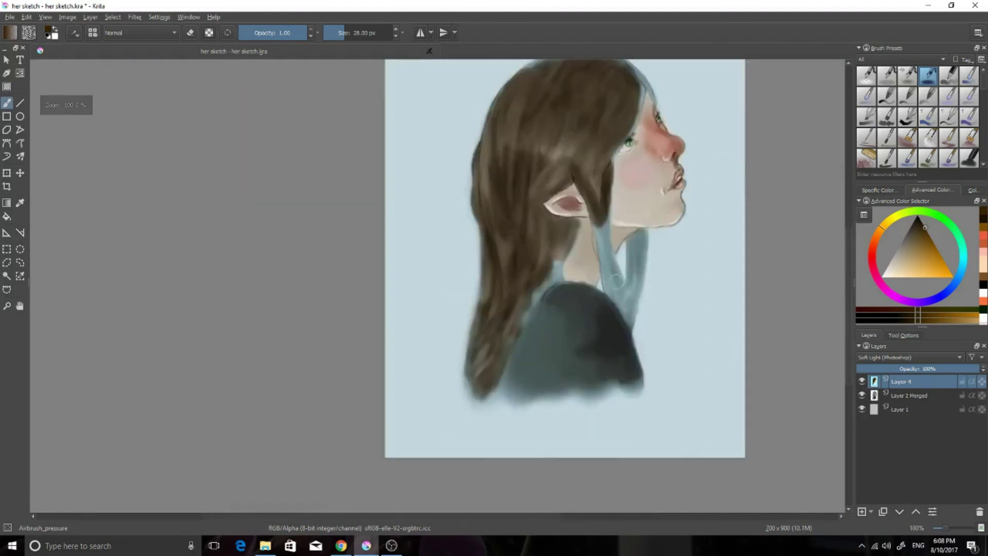
scroll(369, 355, "up", 3)
- Darken the hair by the ear and cover the blue strands by the neck with brown
left_click_drag(369, 355, 542, 161)
scroll(457, 167, "up", 1)
left_click_drag(457, 167, 375, 412)
mouse_move(566, 144)
left_mouse_down()
mouse_move(618, 342)
mouse_move(534, 494)
left_mouse_up()
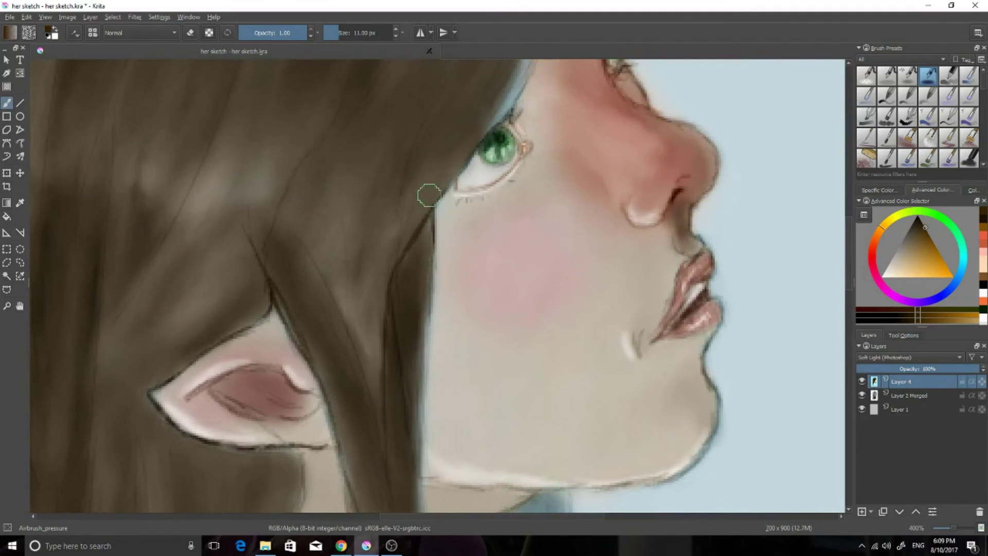
left_click_drag(428, 195, 311, 295)
left_click_drag(386, 95, 381, 289)
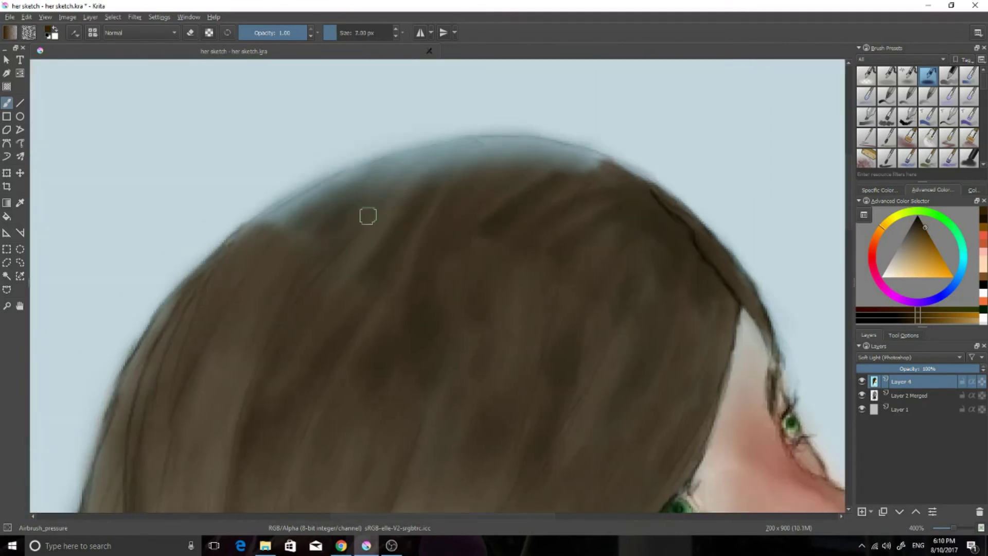
- Enlarge the brush, rotate and reset the canvas view, and zoom into the ear and neck
key("Tab")
key("Tab")
key("minus")
key("minus")
key("minus")
left_click_drag(206, 214, 322, 284)
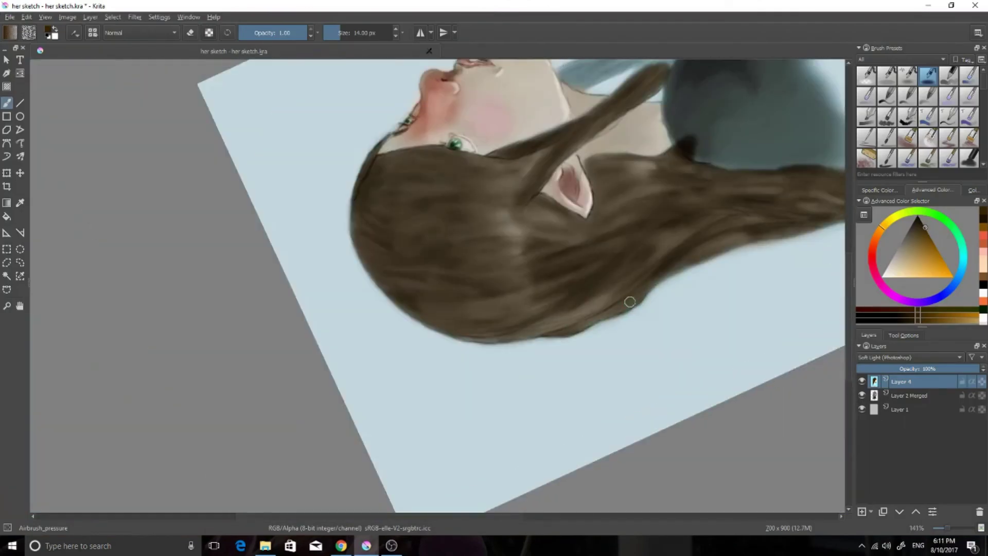
key("5")
key("plus")
key("plus")
left_click_drag(494, 375, 285, 228)
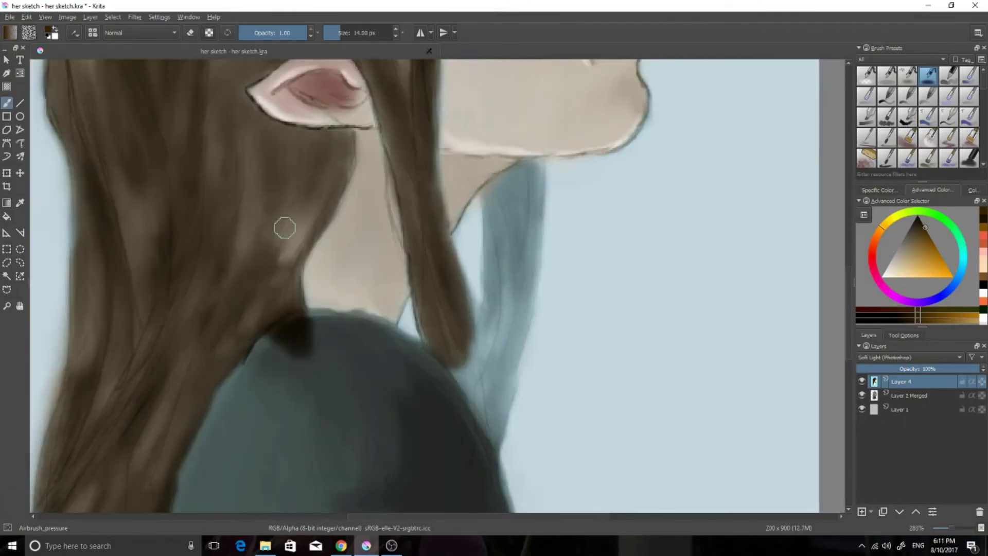
- Paint brown over the remaining blue strand below the neck
left_click_drag(490, 423, 497, 277)
mouse_move(512, 184)
left_mouse_down()
mouse_move(487, 426)
mouse_move(512, 346)
left_mouse_up()
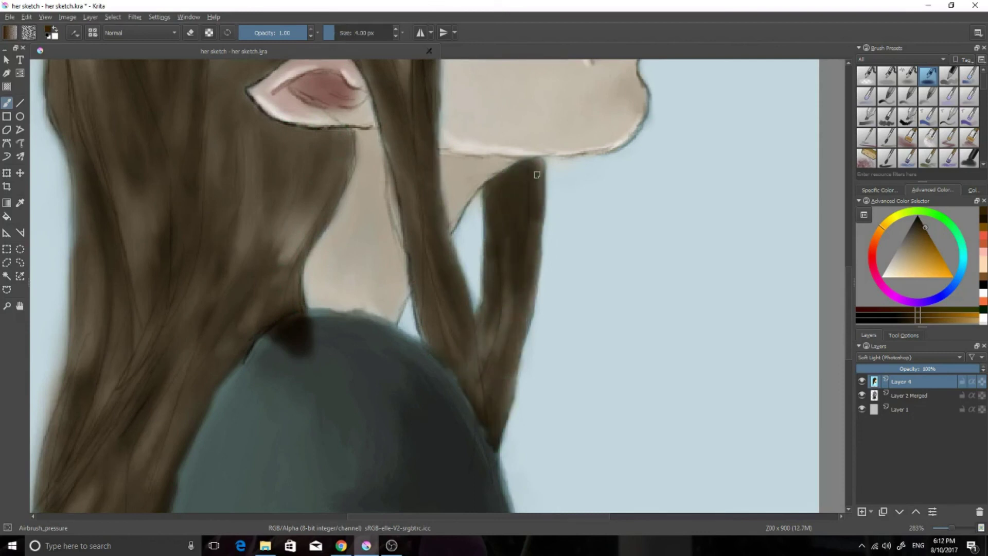
key("m")
key("plus")
- Sample the pale blue background colour and adjust its shade slightly
left_click(402, 214, "ctrl")
left_click(927, 278)
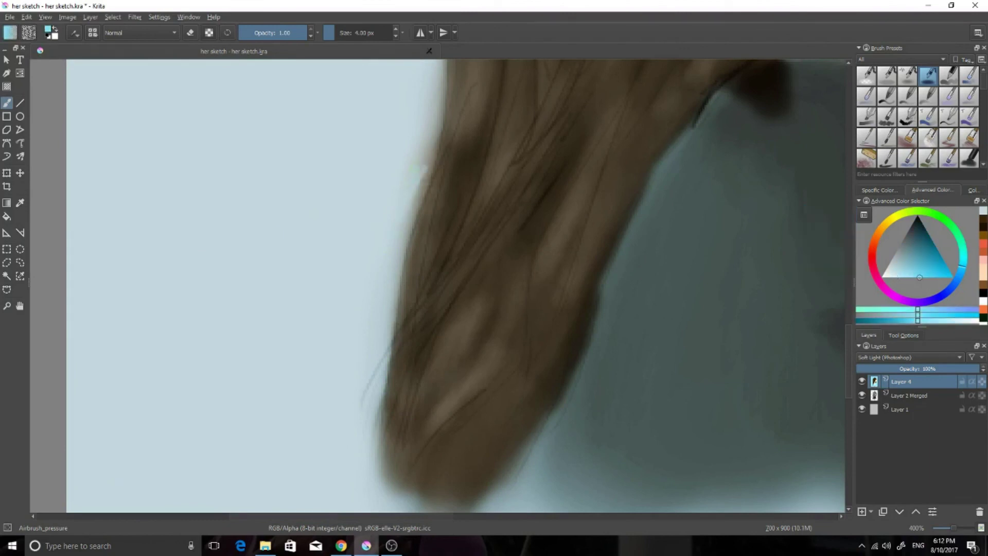
left_click_drag(929, 284, 908, 279)
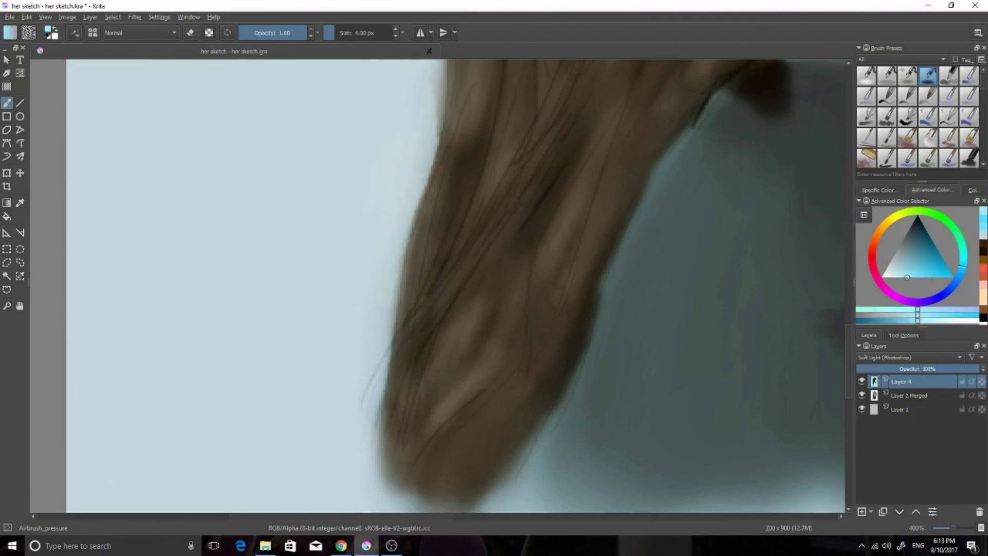
scroll(456, 285, "up", 5)
scroll(452, 185, "down", 1)
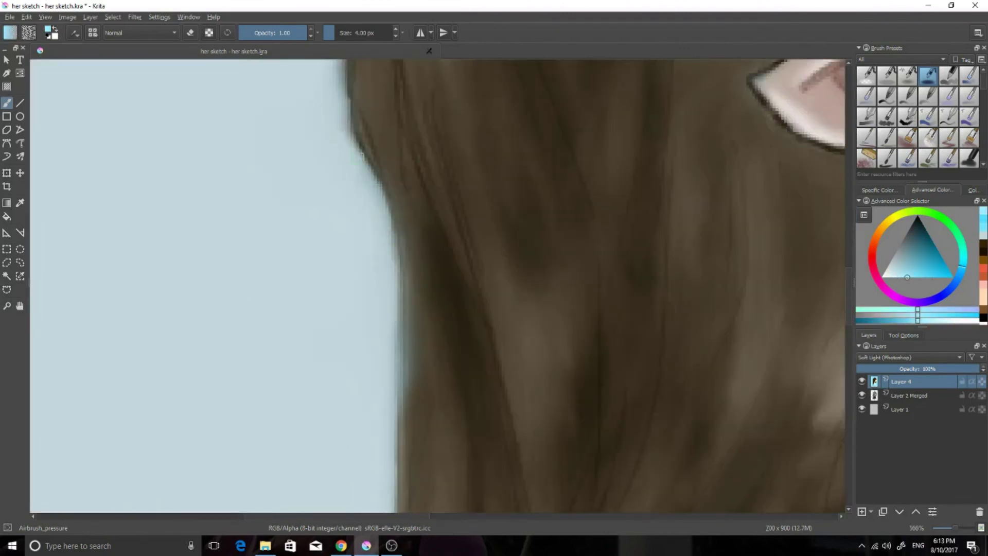
scroll(551, 256, "down", 1)
scroll(551, 256, "down", 1)
scroll(551, 256, "down", 2)
- Paint the top near-black with the airbrush, adding finer strokes along the shirt
scroll(552, 256, "down", 2)
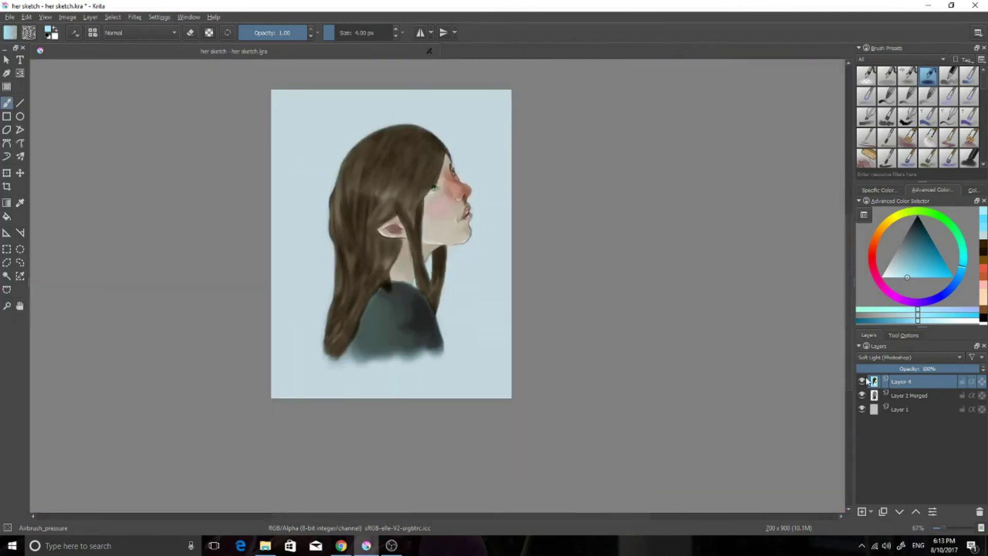
scroll(463, 414, "up", 3)
left_click_drag(453, 288, 501, 330)
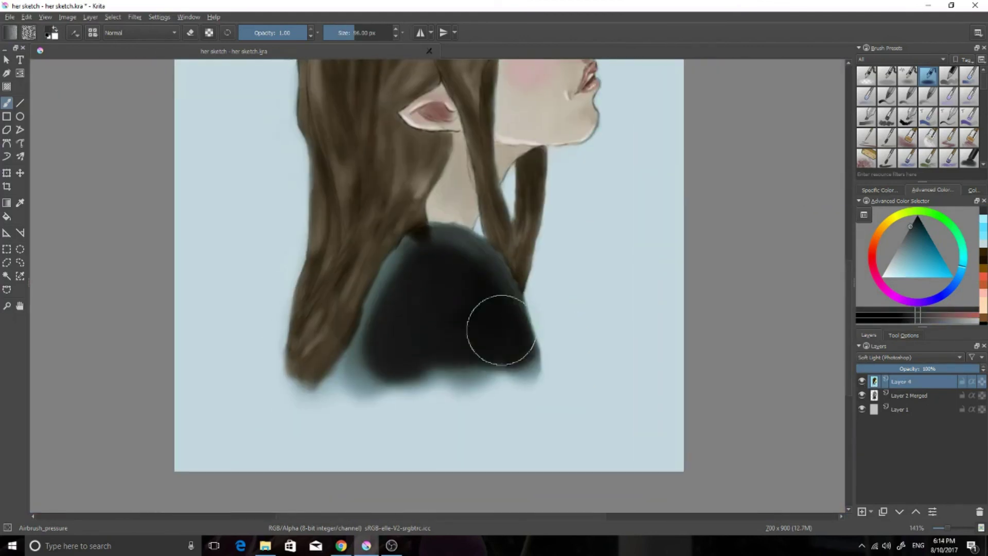
scroll(501, 330, "up", 4)
key("[")
key("[")
key("[")
mouse_move(490, 189)
left_mouse_down()
mouse_move(638, 126)
mouse_move(804, 309)
left_mouse_up()
- Pan around the top and sample the brown hair and near-black top colours
mouse_move(402, 358)
left_mouse_down()
mouse_move(457, 476)
mouse_move(561, 225)
mouse_move(532, 341)
left_mouse_up()
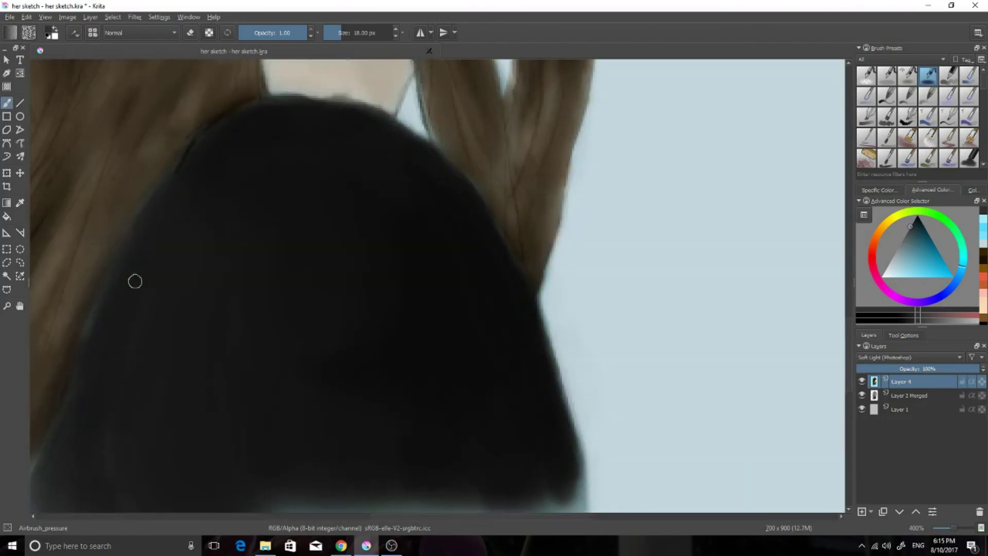
left_click_drag(134, 281, 385, 238)
left_click(385, 238, "ctrl")
left_click_drag(360, 384, 303, 291)
left_click(304, 292, "ctrl")
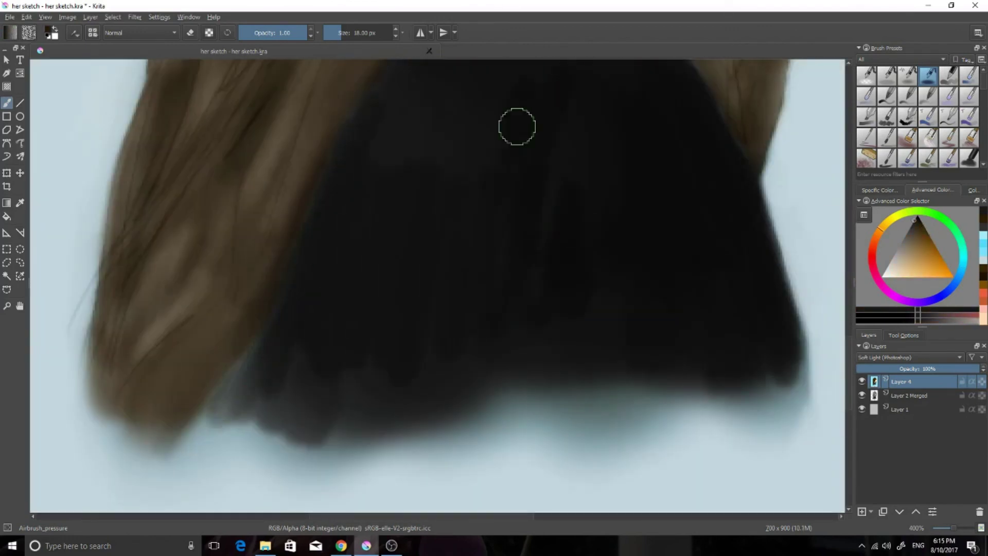
left_click_drag(465, 219, 415, 294)
- Add a new empty splatter layer and switch to the Splat_texture and ink brushes
key("1")
key("Insert")
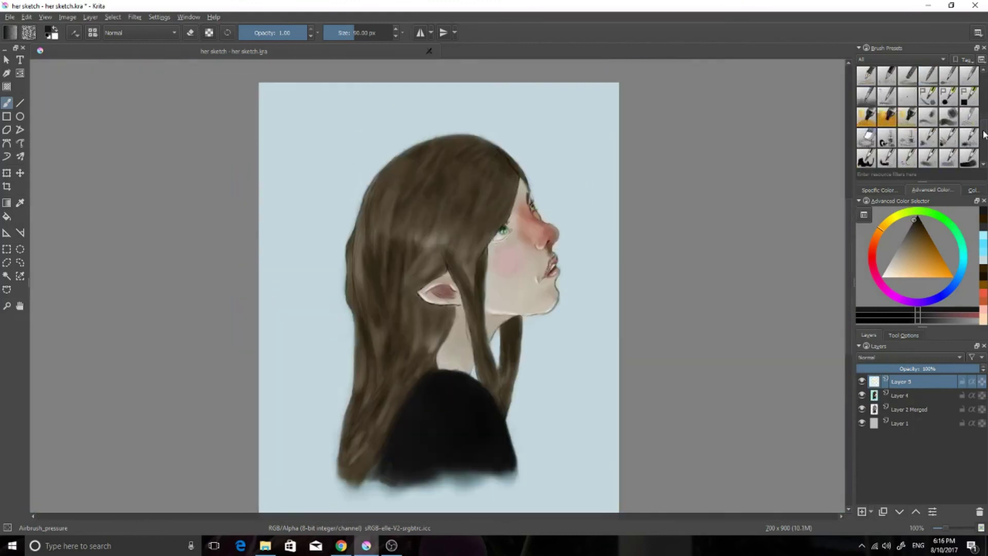
key("slash")
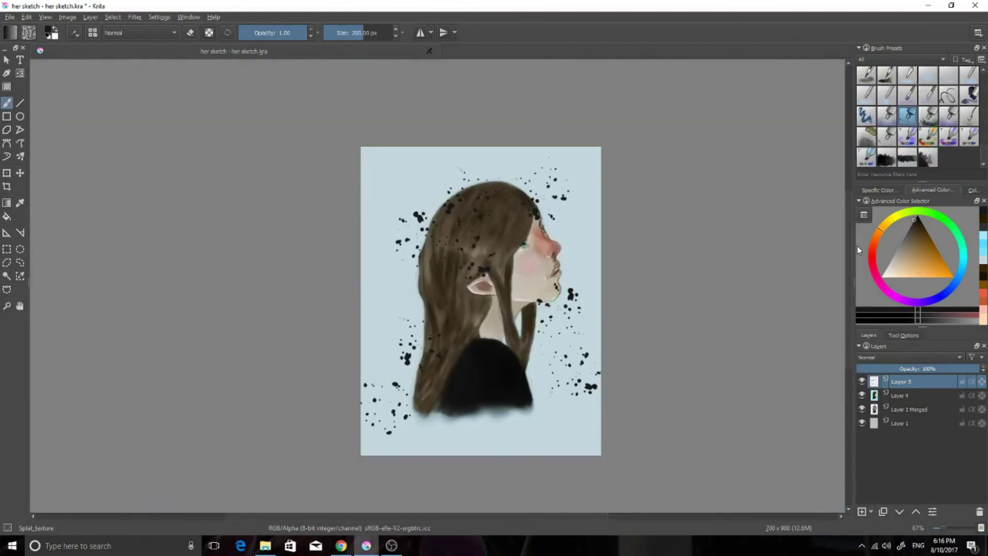
key("1")
key("slash")
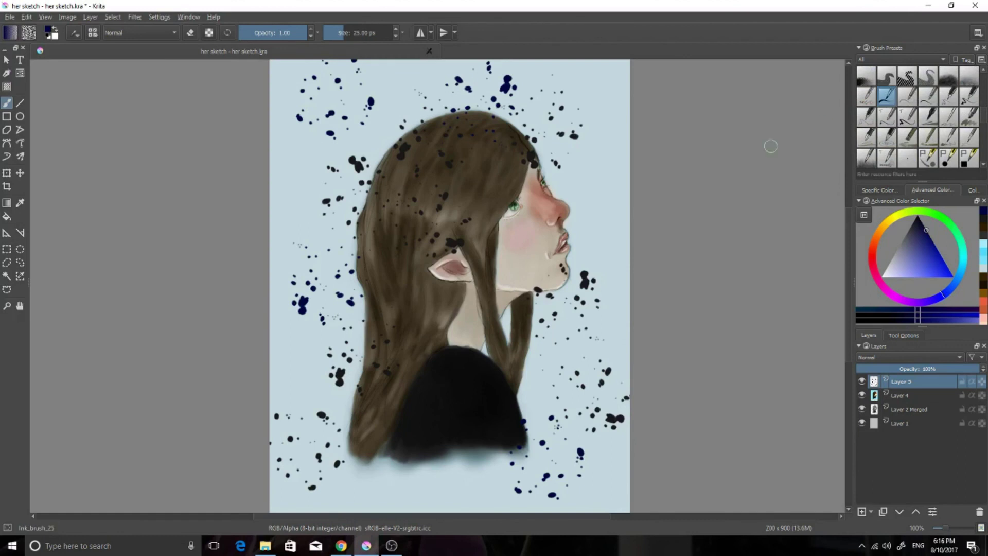